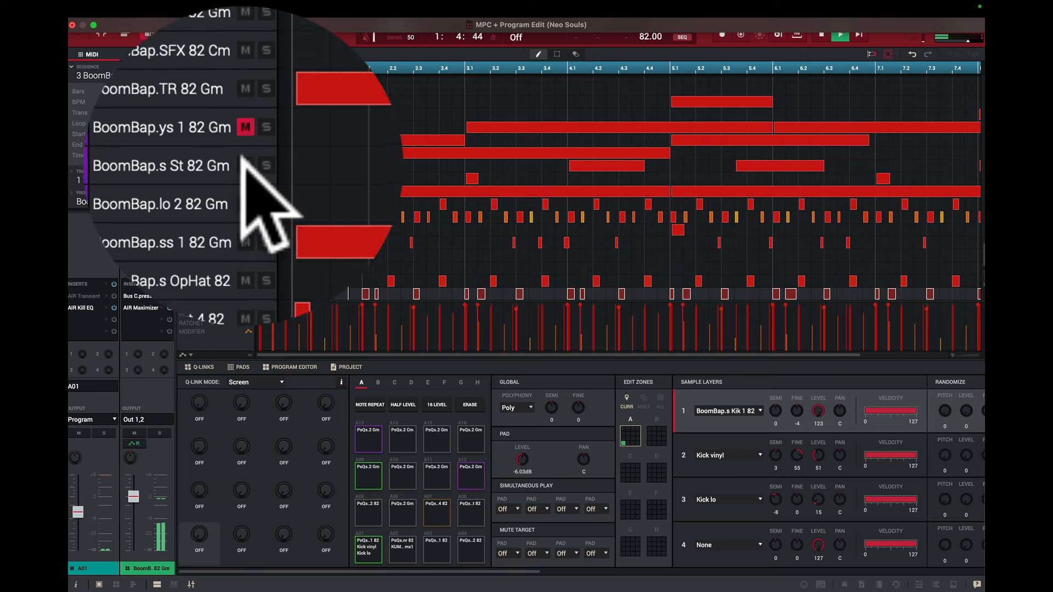
Mute the BoomBap SFX sample on pad A14.
scroll(244, 159, "up", 2)
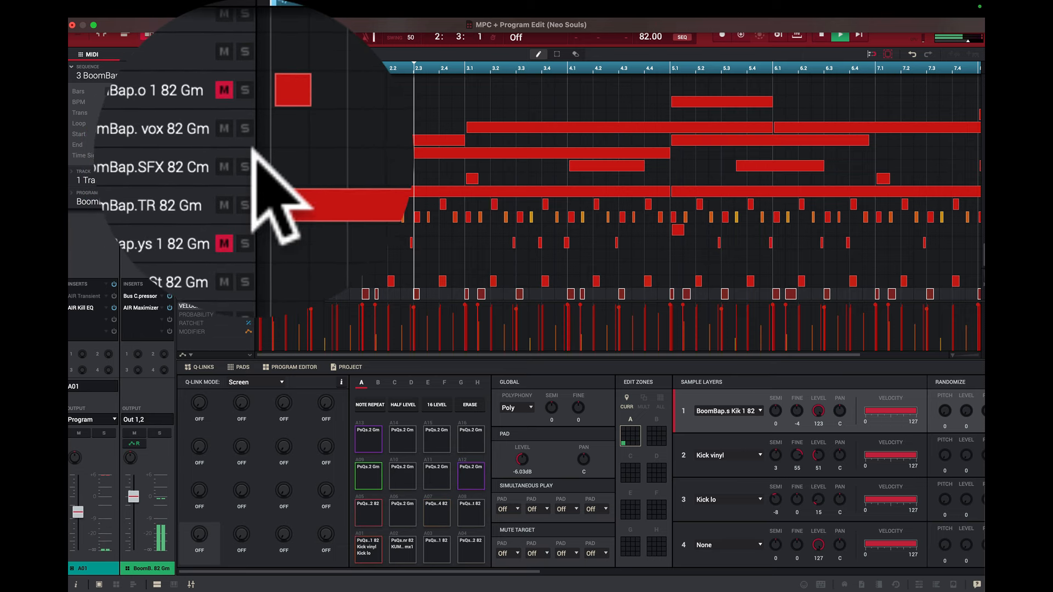
left_click(243, 152)
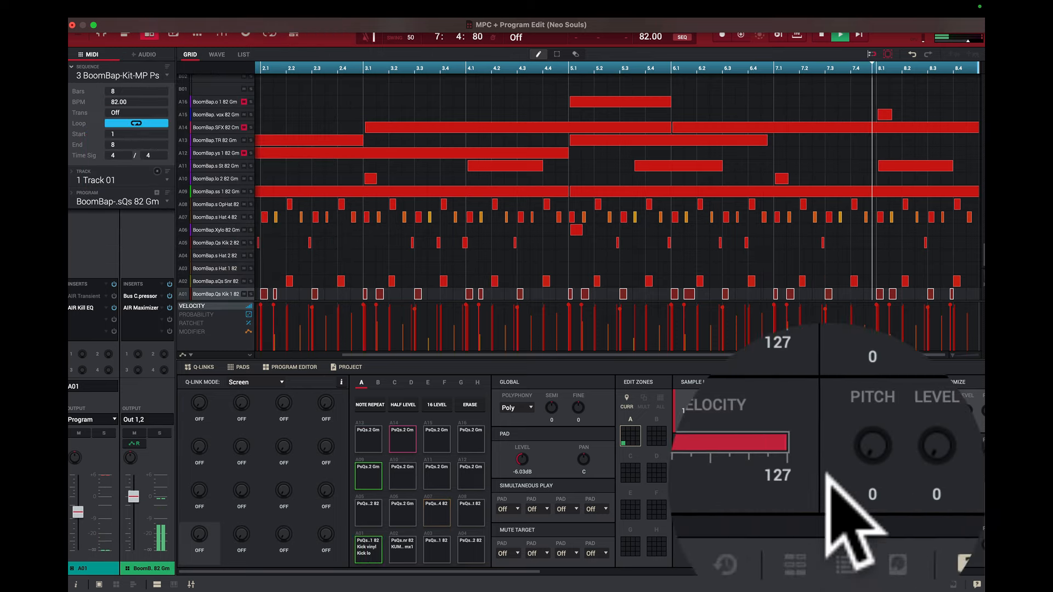
Examine the program settings and Drum FX of the A01 kick pad, and select the A02 snare pad for comparison.
scroll(755, 426, "right", 5)
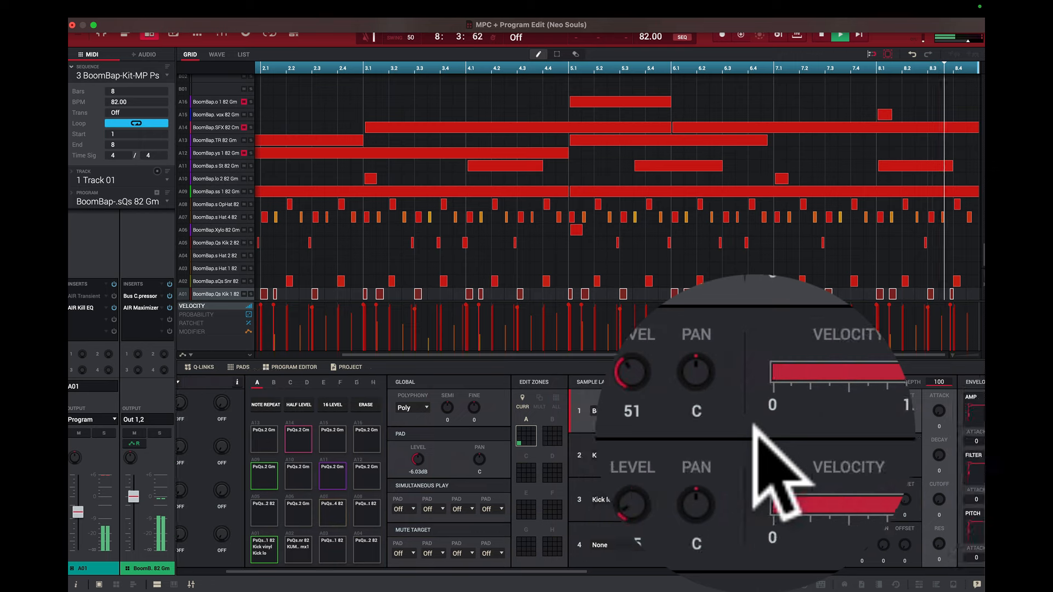
scroll(756, 426, "right", 5)
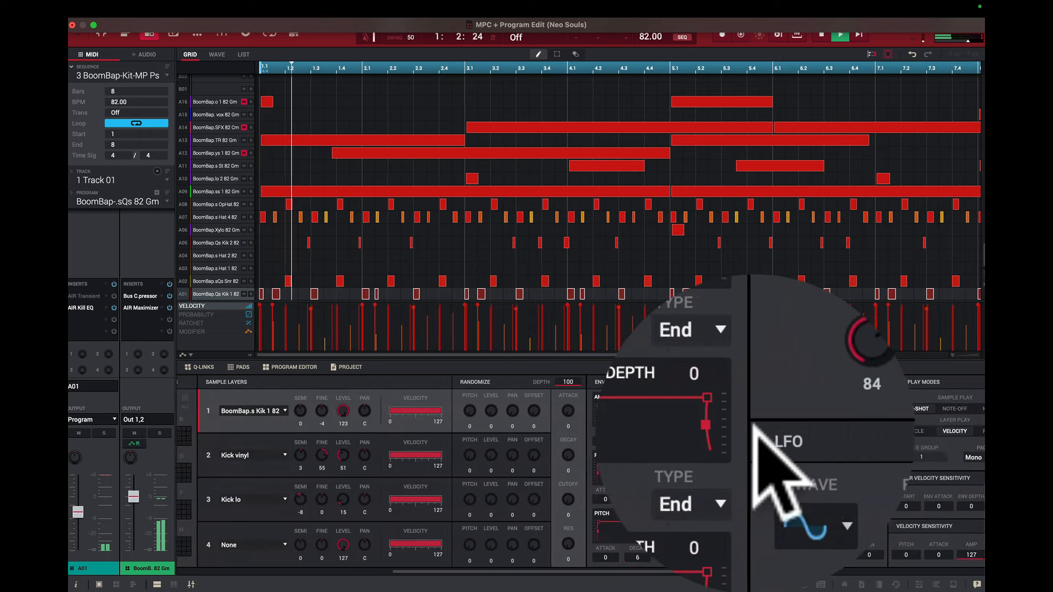
scroll(755, 426, "right", 6)
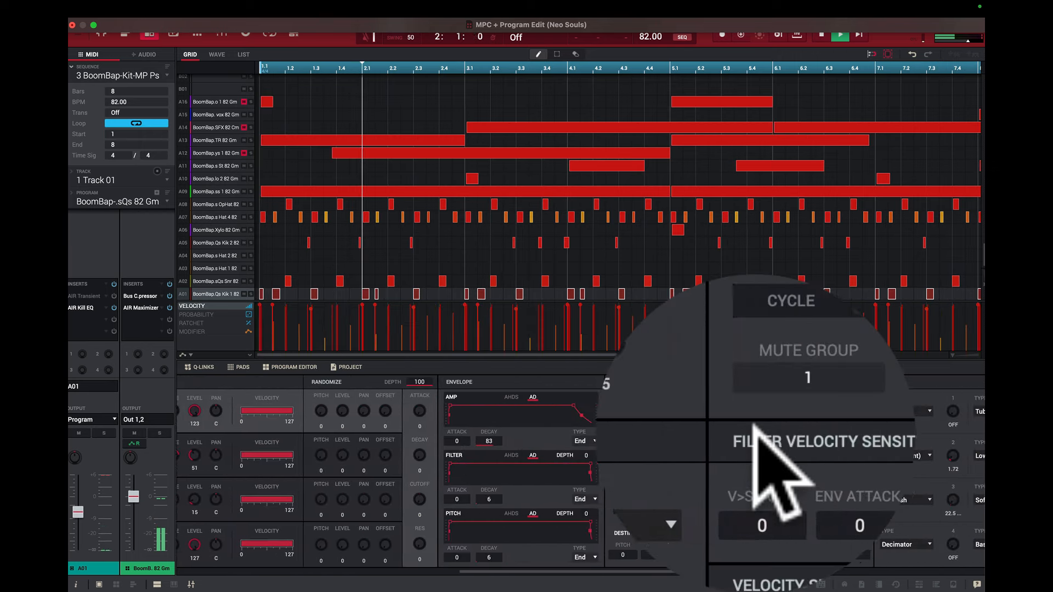
scroll(756, 426, "right", 2)
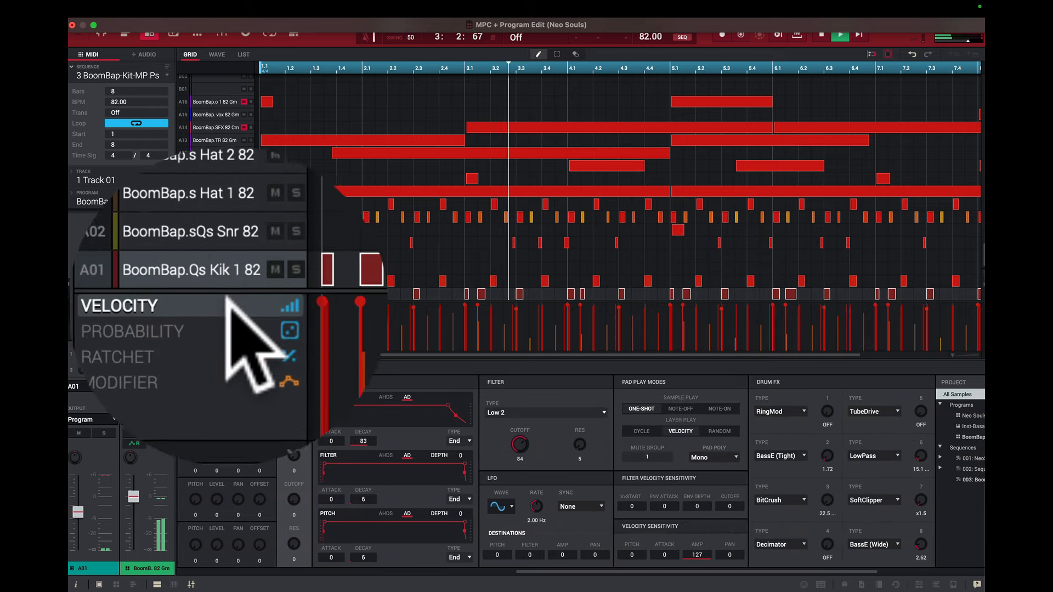
left_click(217, 281)
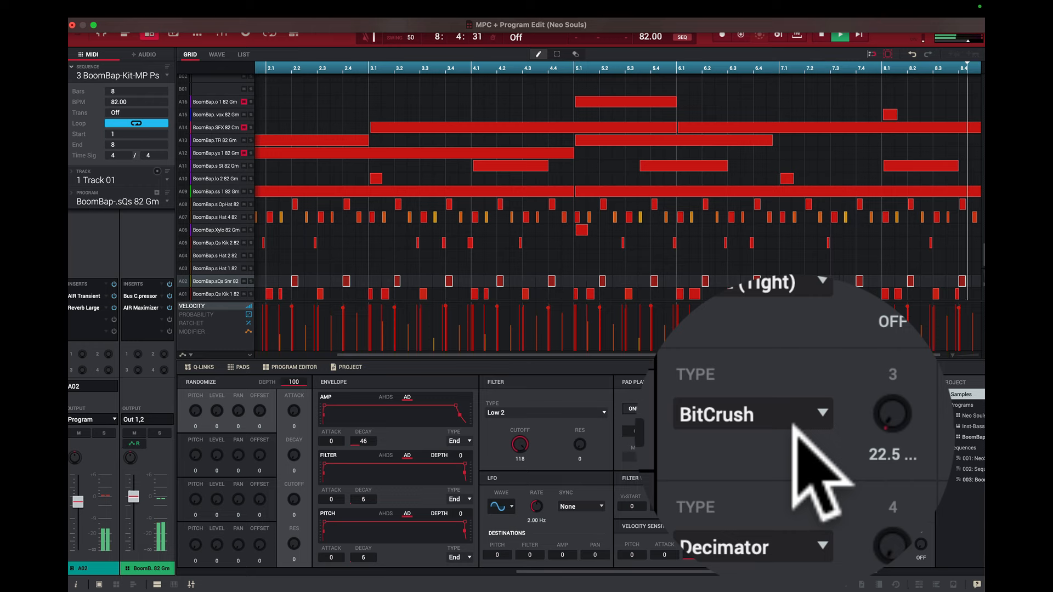
Audition the A02 snare in solo, add the A01 kick to the solo, and clear the solos.
left_click(250, 275)
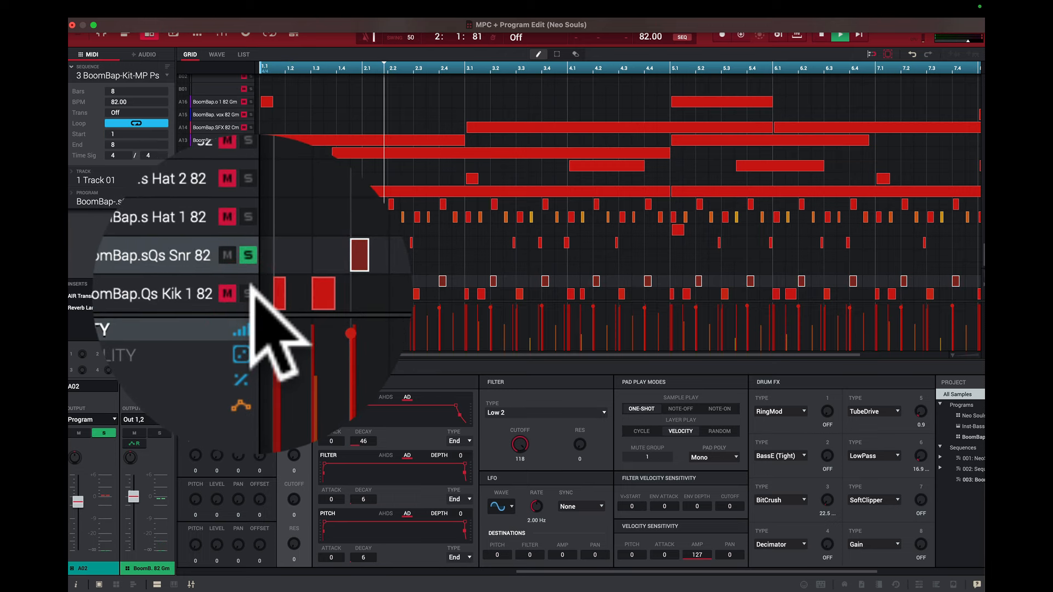
left_click(249, 287)
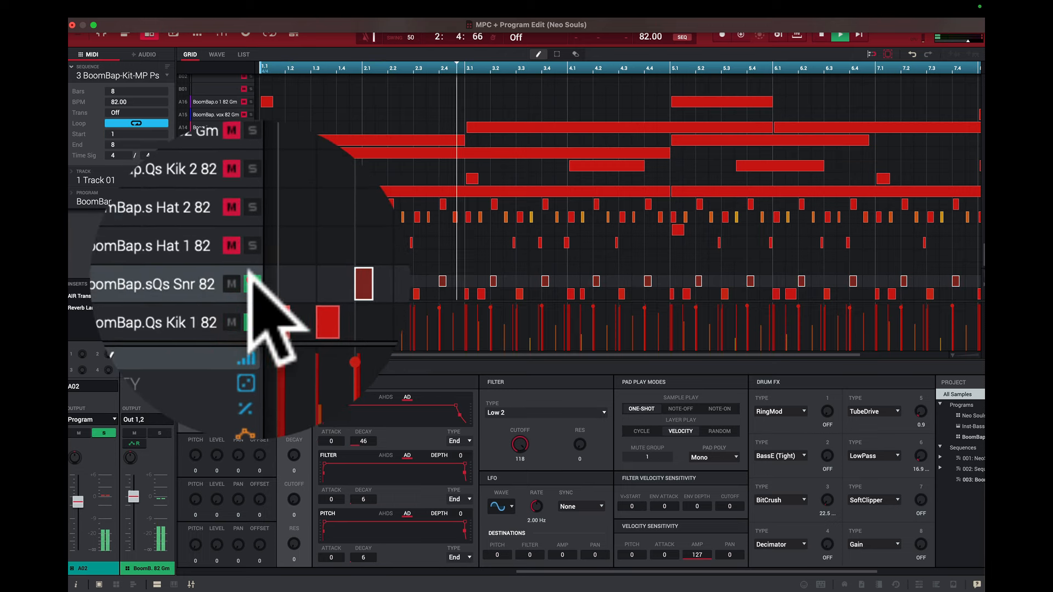
left_click(247, 291)
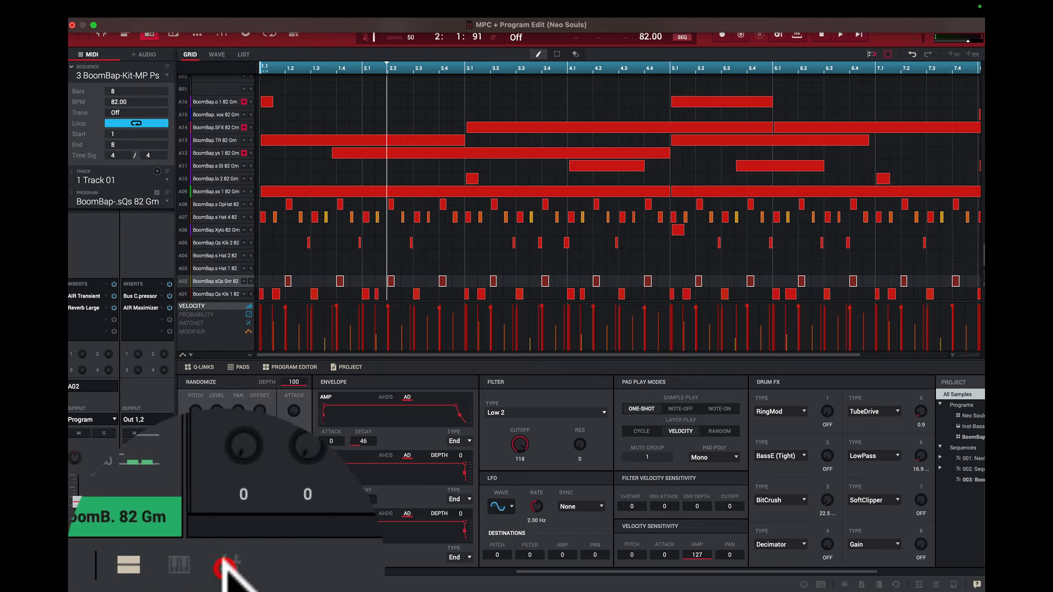
Open the channel mixer, audition the kick and snare pads A01 and A02, and inspect their insert effects.
left_click(225, 565)
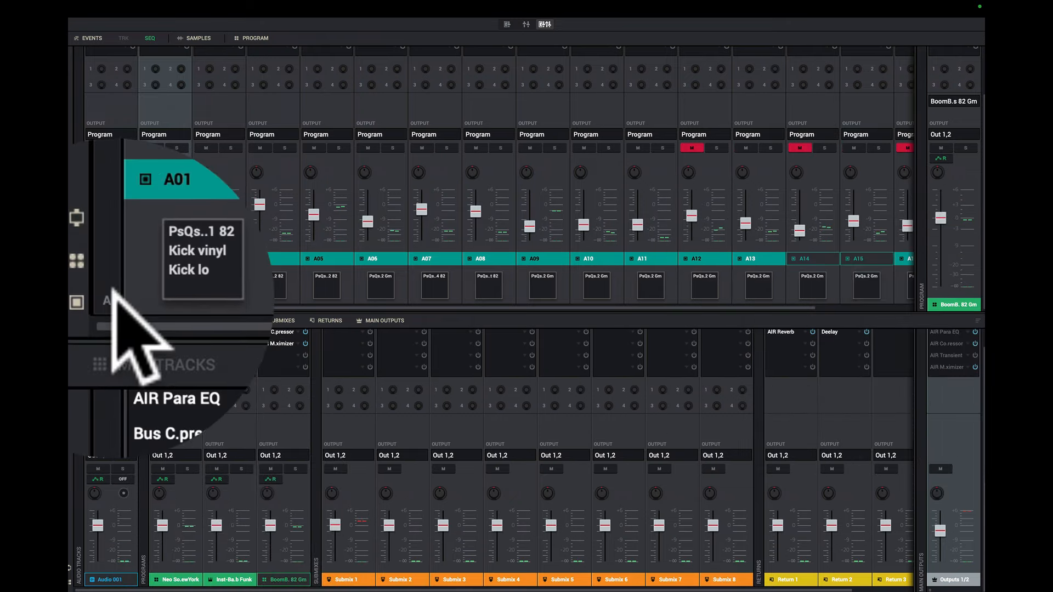
left_click(202, 277)
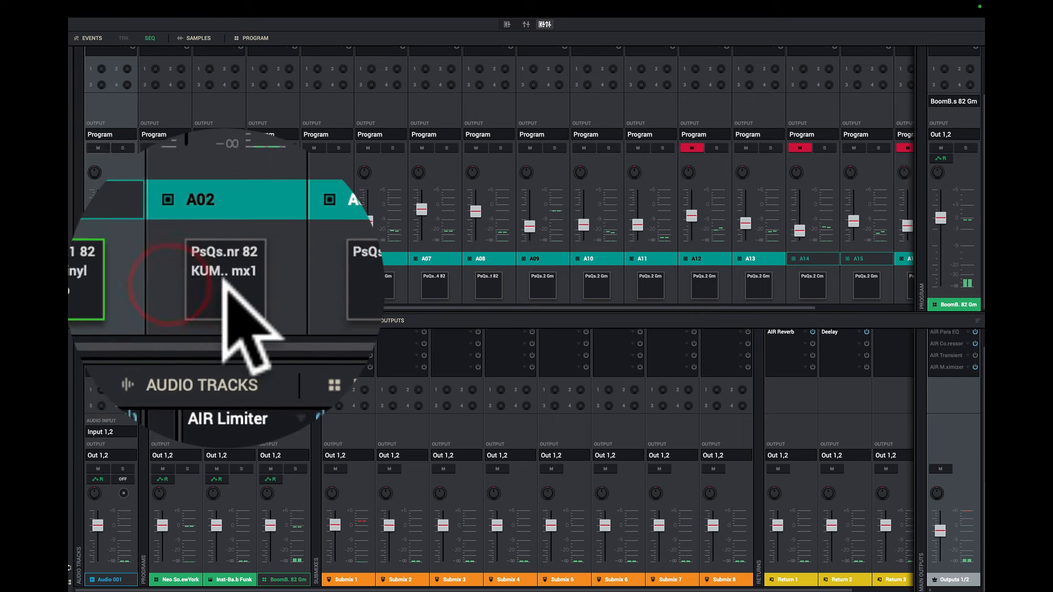
left_click(226, 282)
left_click(192, 279)
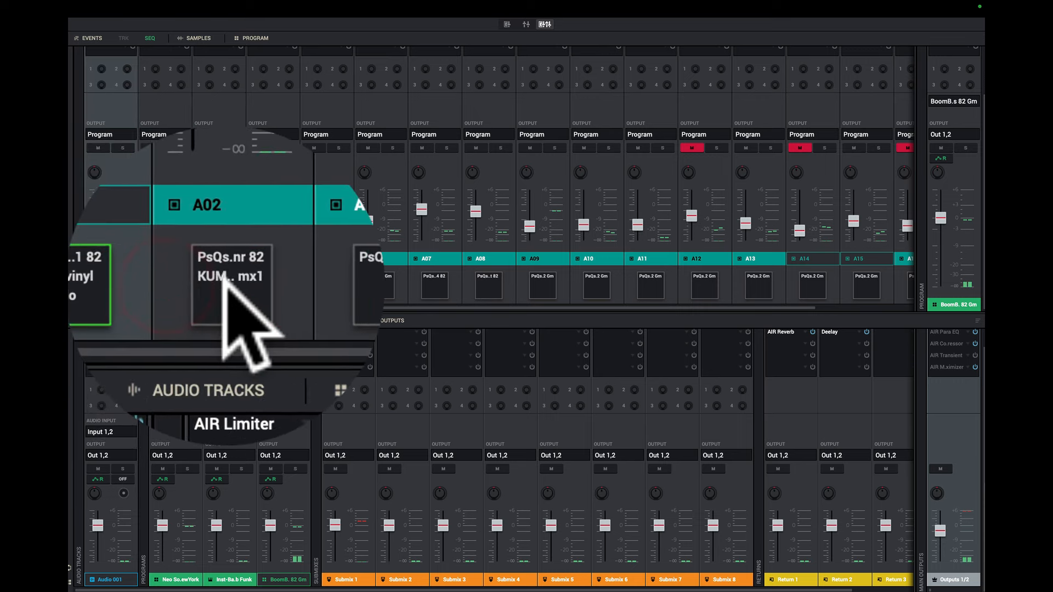
left_click(223, 280)
scroll(294, 247, "up", 2)
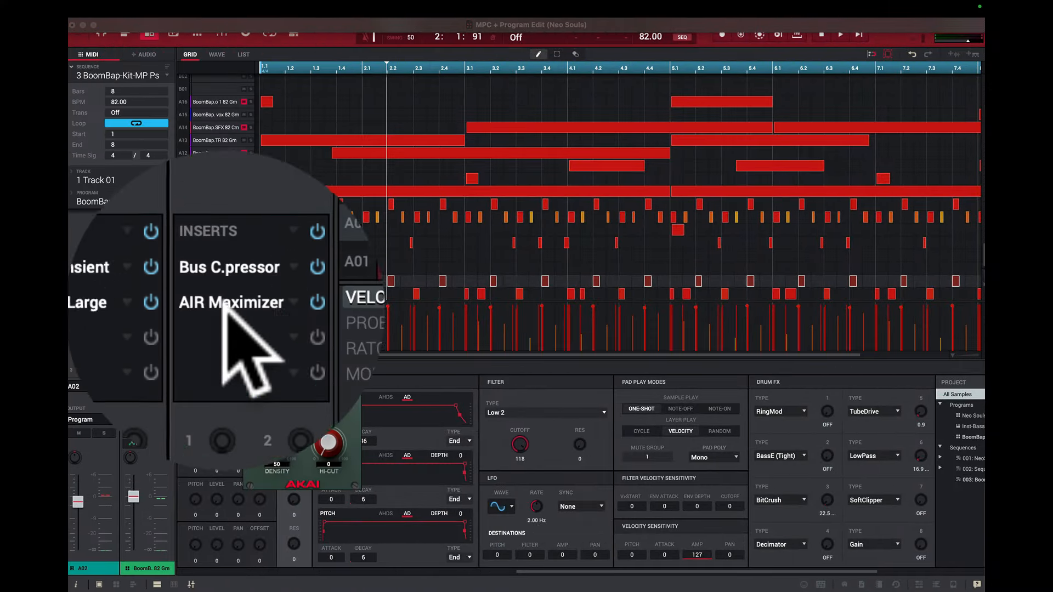
Set the dry/wet of the snare pad's Large 1 Reverb to 6 and close the effect window with playback running.
mouse_move(270, 282)
left_mouse_down()
mouse_move(270, 307)
mouse_move(268, 288)
left_mouse_up()
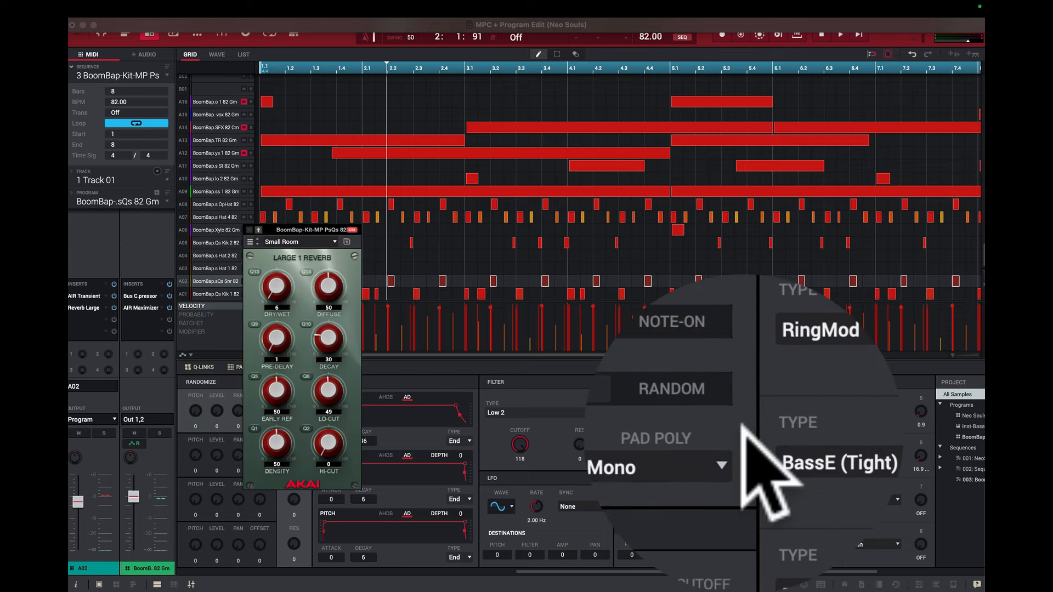
key("space")
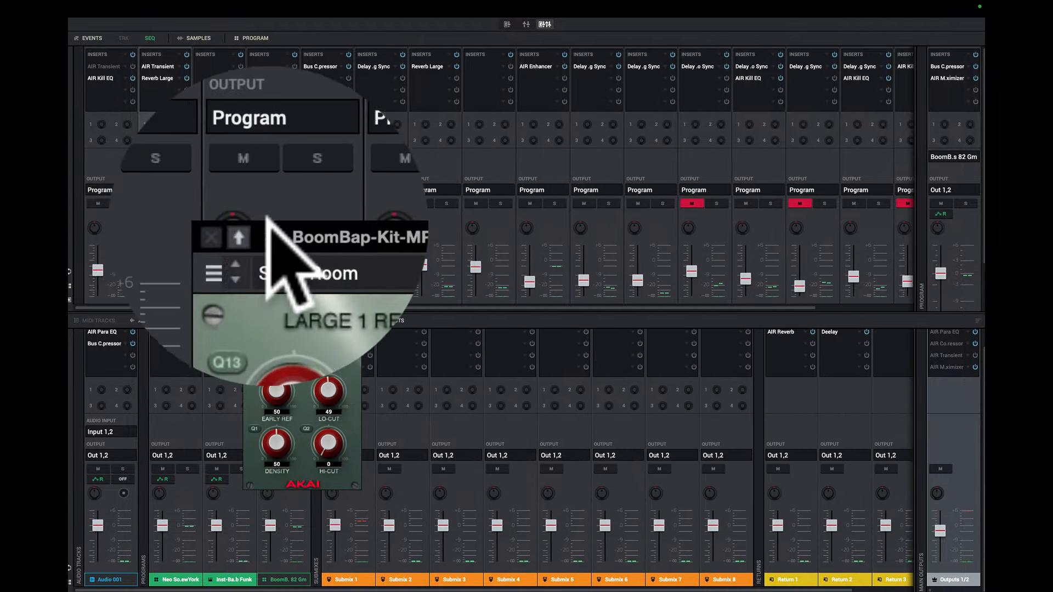
left_click(248, 224)
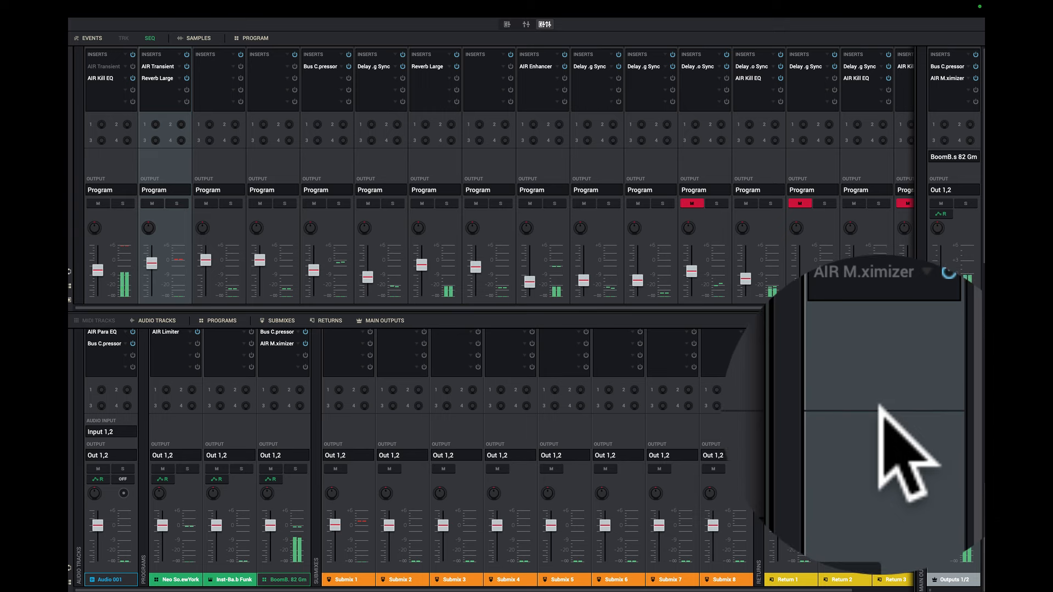
Switch off the AIR Para EQ, AIR Compressor and AIR Maximizer inserts on Outputs 1/2.
scroll(904, 351, "up", 2)
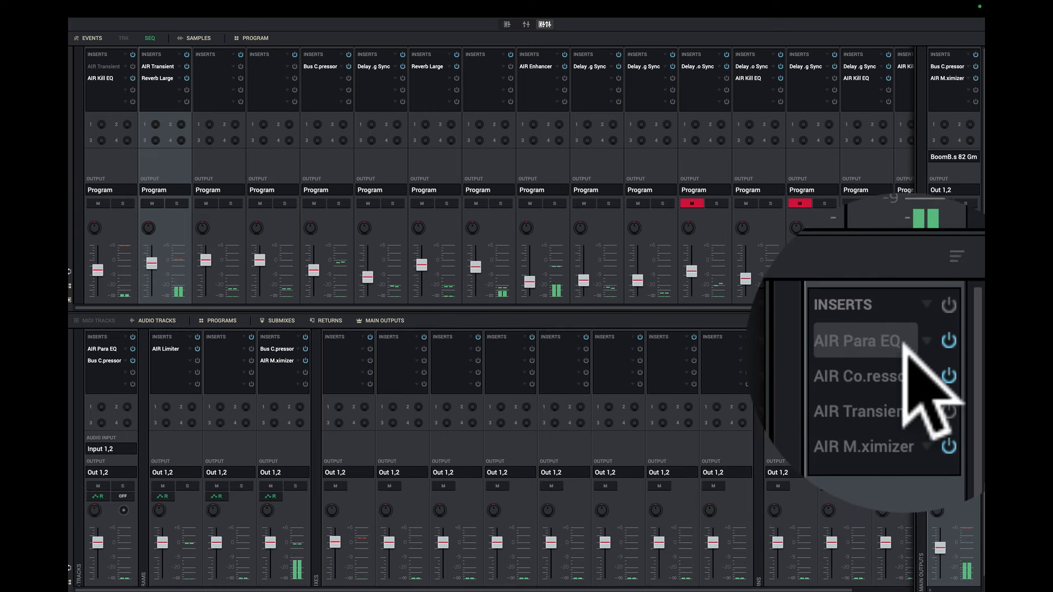
left_click(947, 350)
left_click(946, 361)
left_click(943, 383)
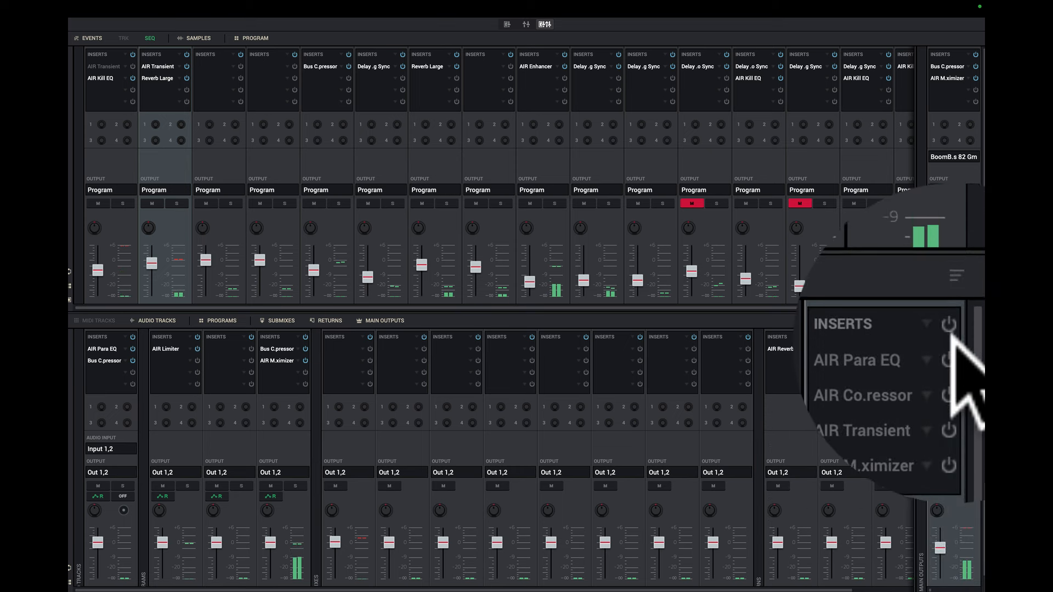
Enable the Outputs 1/2 insert section and compare the mix with AIR Para EQ off and on, leaving the EQ enabled.
left_click(949, 329)
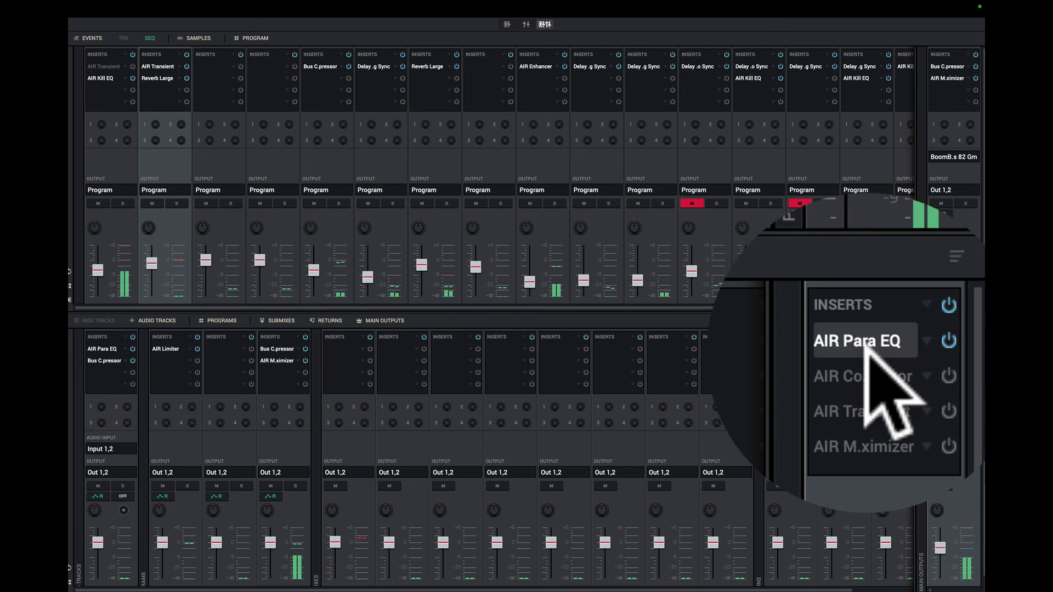
left_click(947, 346)
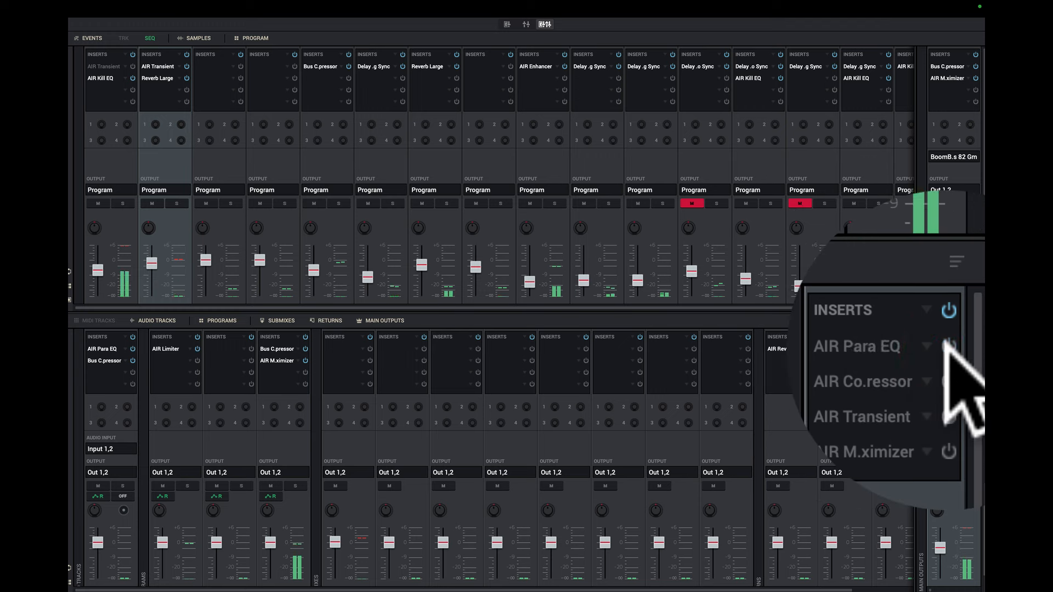
left_click(947, 347)
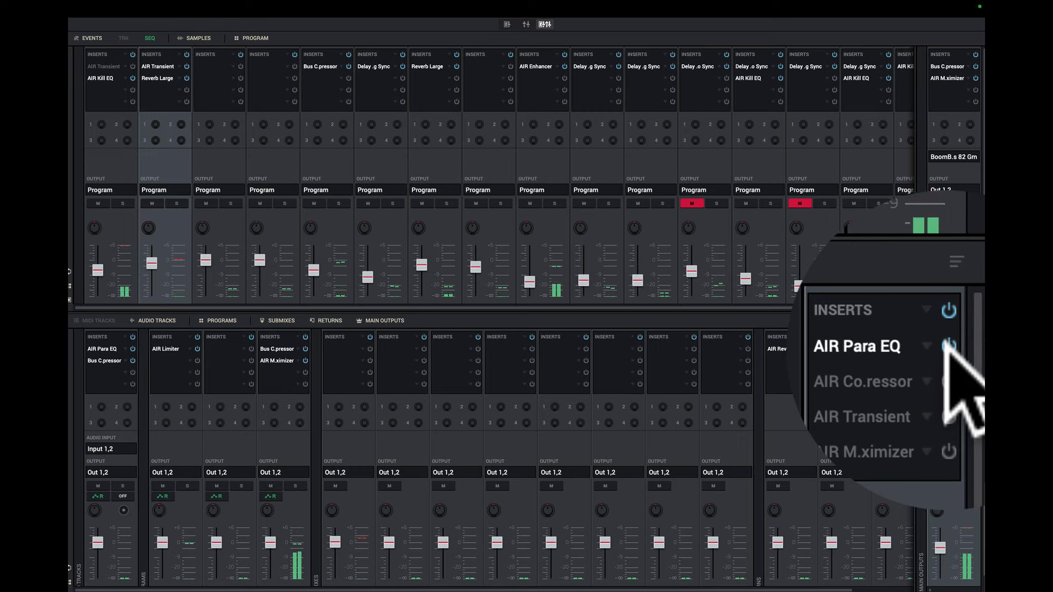
left_click(946, 349)
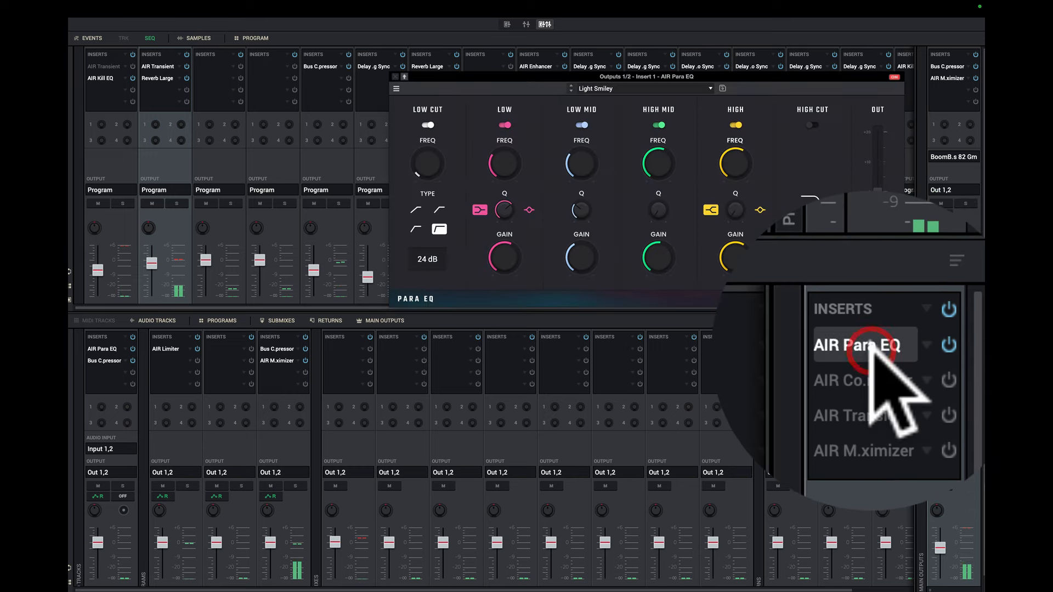
Examine the presets available in the AIR Para EQ on Outputs 1/2, keep Light Smiley, and close the EQ window.
left_click_drag(658, 76, 643, 148)
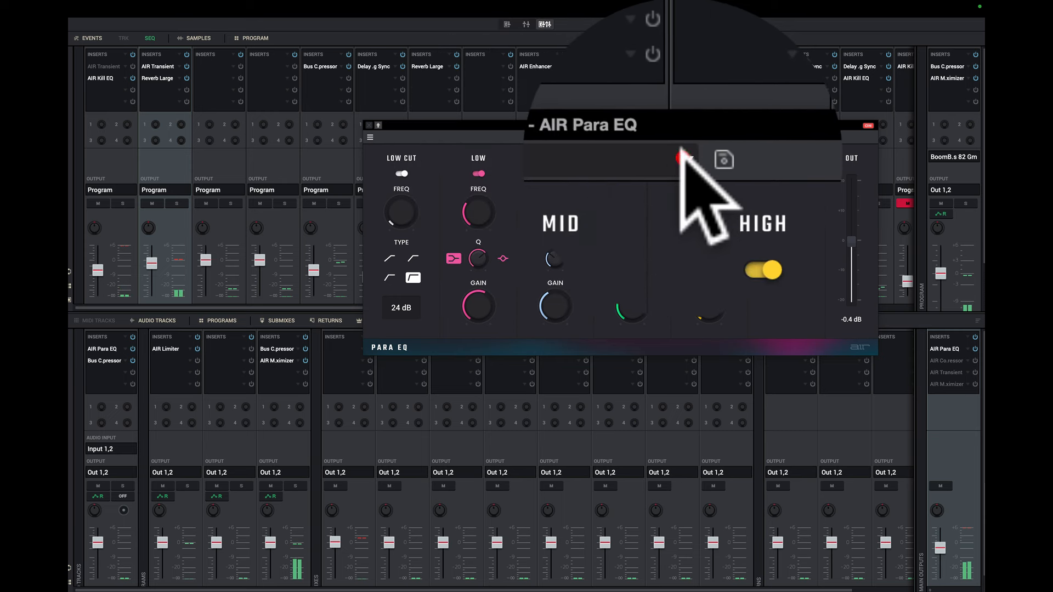
left_click(681, 153)
mouse_move(675, 159)
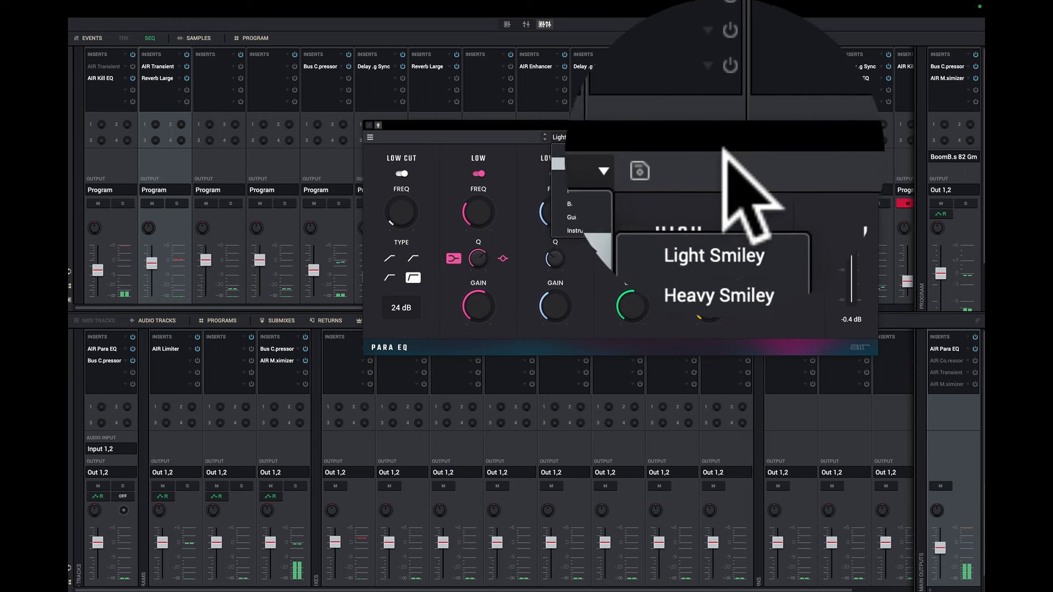
left_click(735, 157)
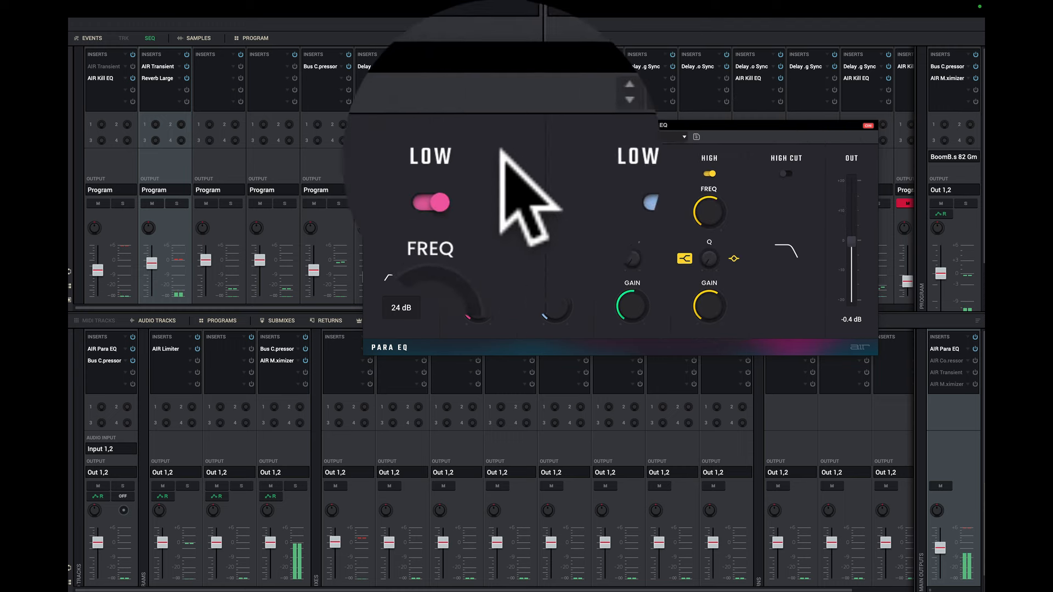
left_click(367, 125)
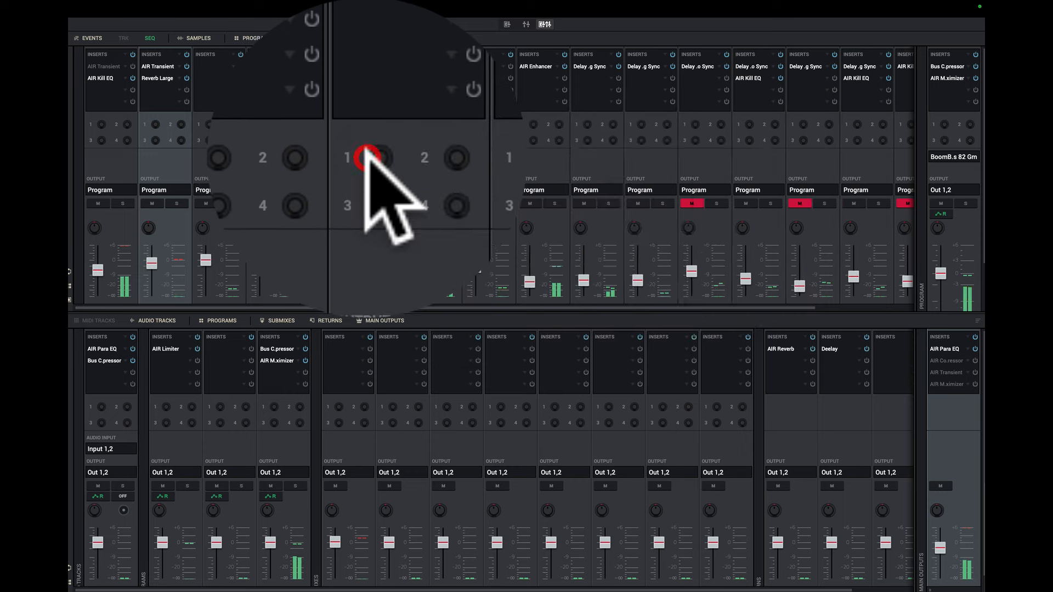
Enable the AIR Compressor on Outputs 1/2, comparing the mix with it off and on and leaving it enabled.
left_click(948, 359)
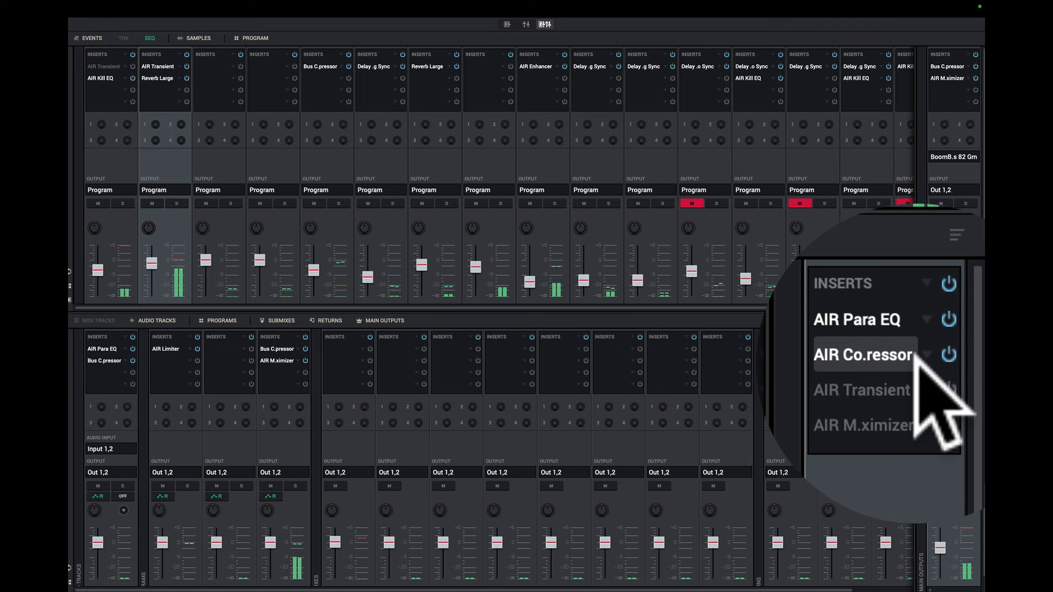
left_click(948, 356)
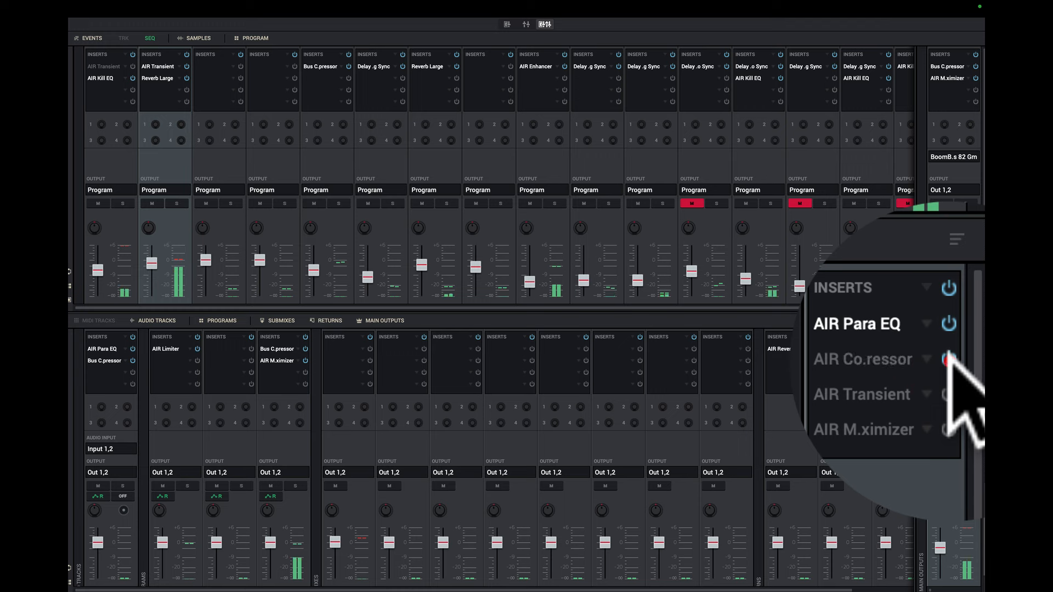
left_click(948, 358)
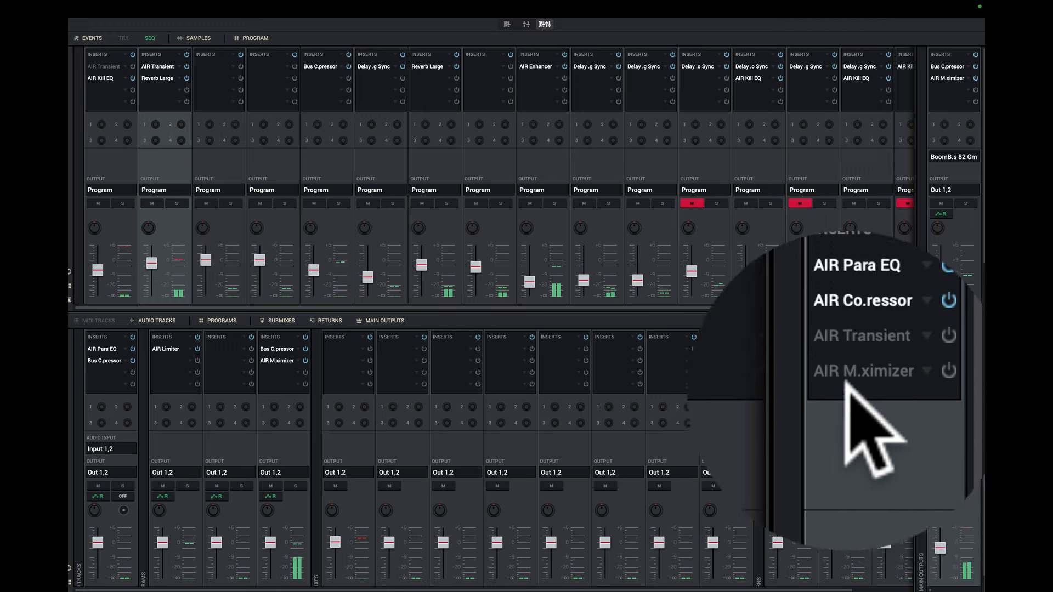
Enable the AIR Maximizer on Outputs 1/2 and compare the mix with the whole insert section off and on, leaving it enabled.
double_click(854, 379)
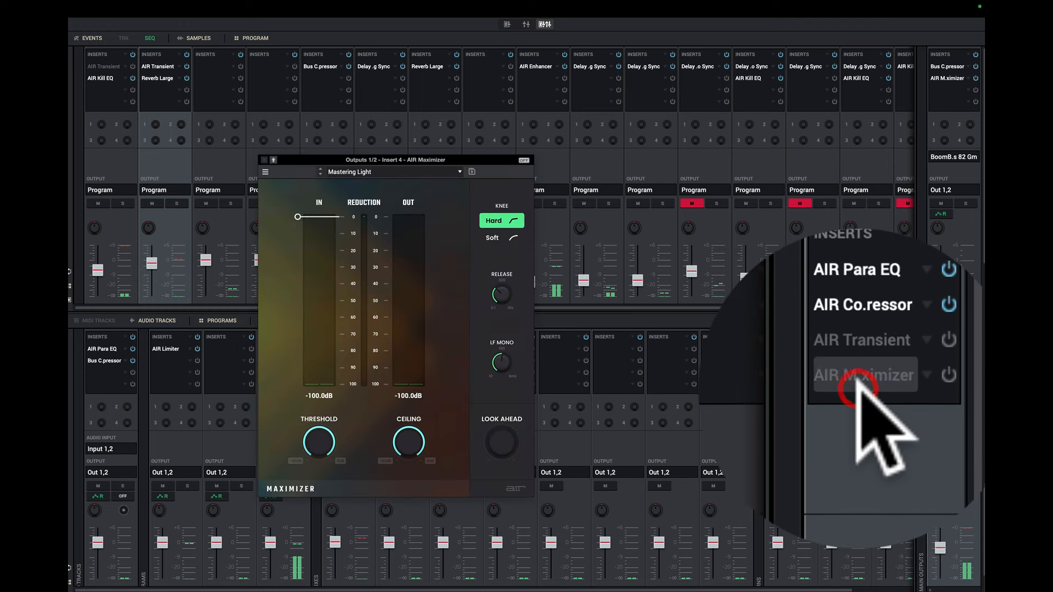
left_click(949, 384)
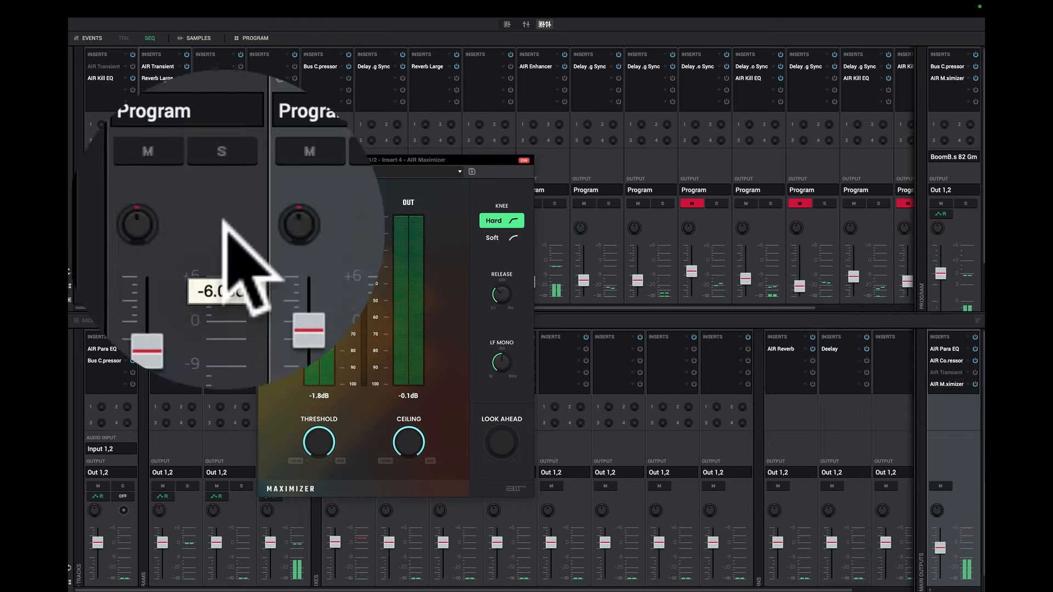
left_click(262, 159)
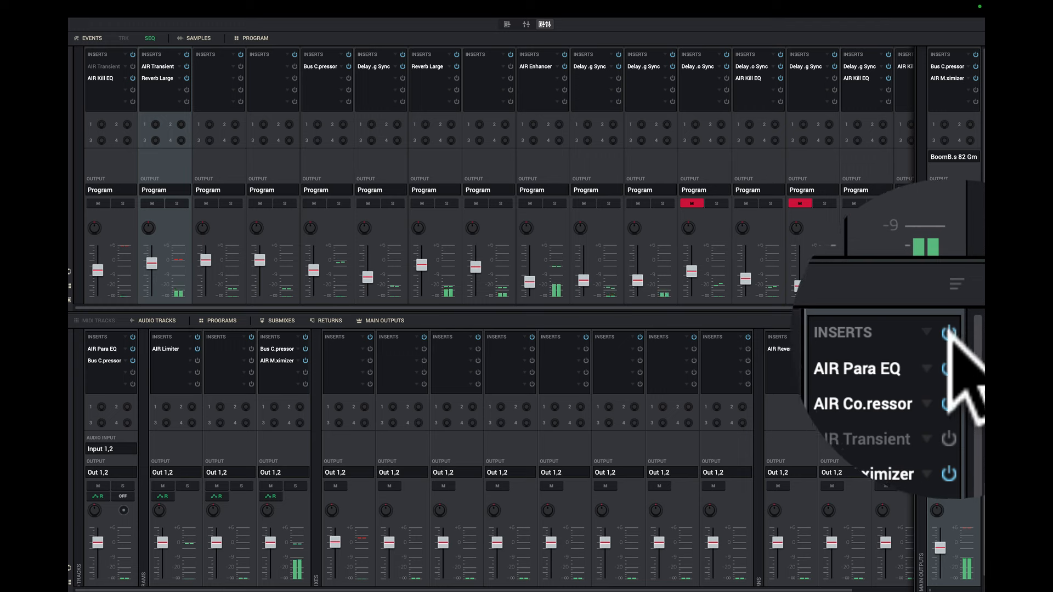
left_click(950, 331)
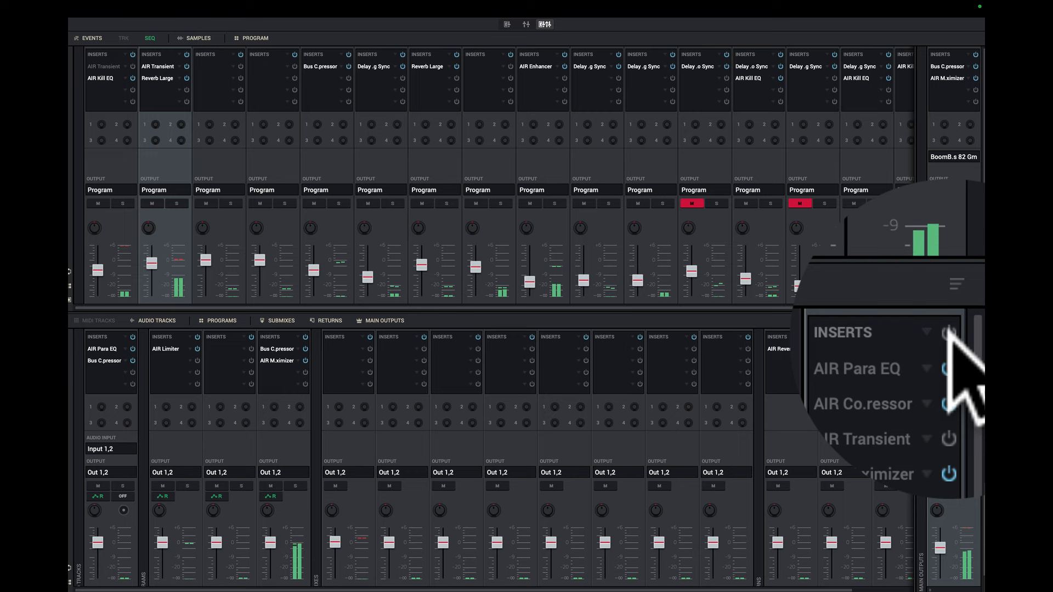
left_click(950, 331)
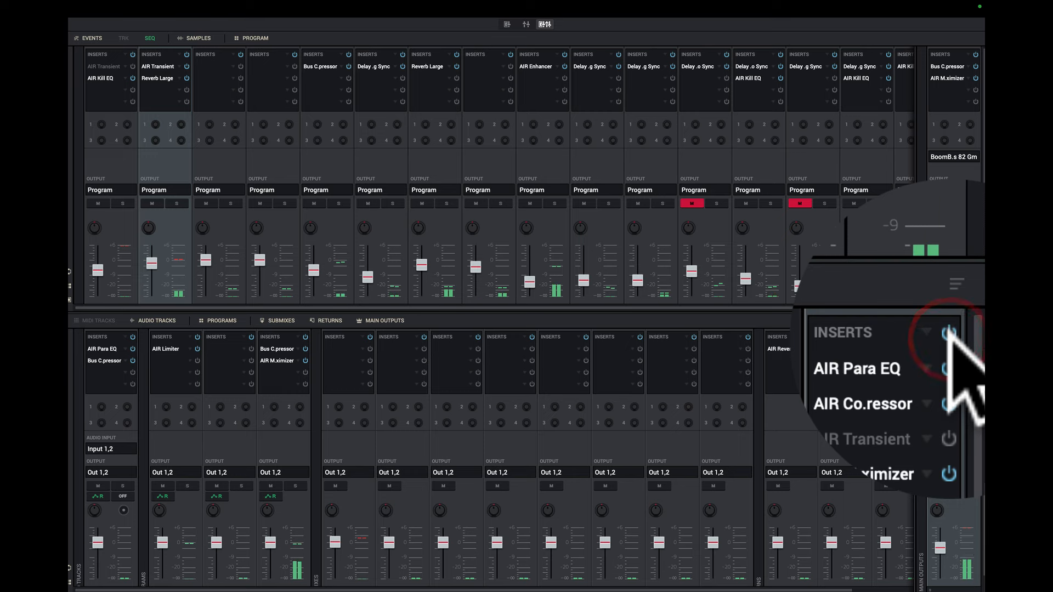
Lower the first pad's level slightly in the mixer and change the mute state of a pad track in the sequence.
mouse_move(145, 270)
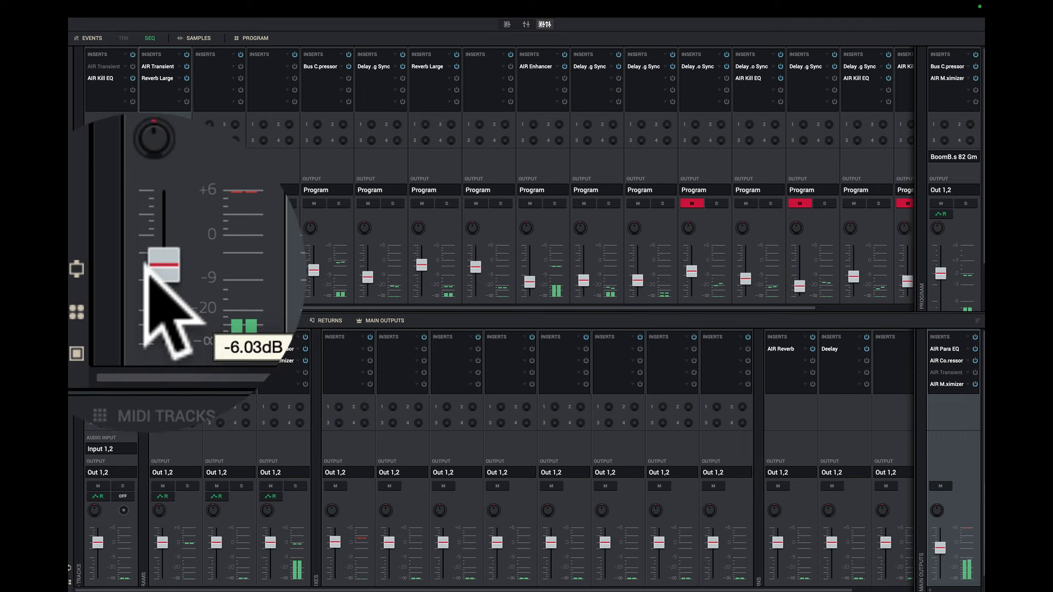
left_click_drag(148, 265, 164, 270)
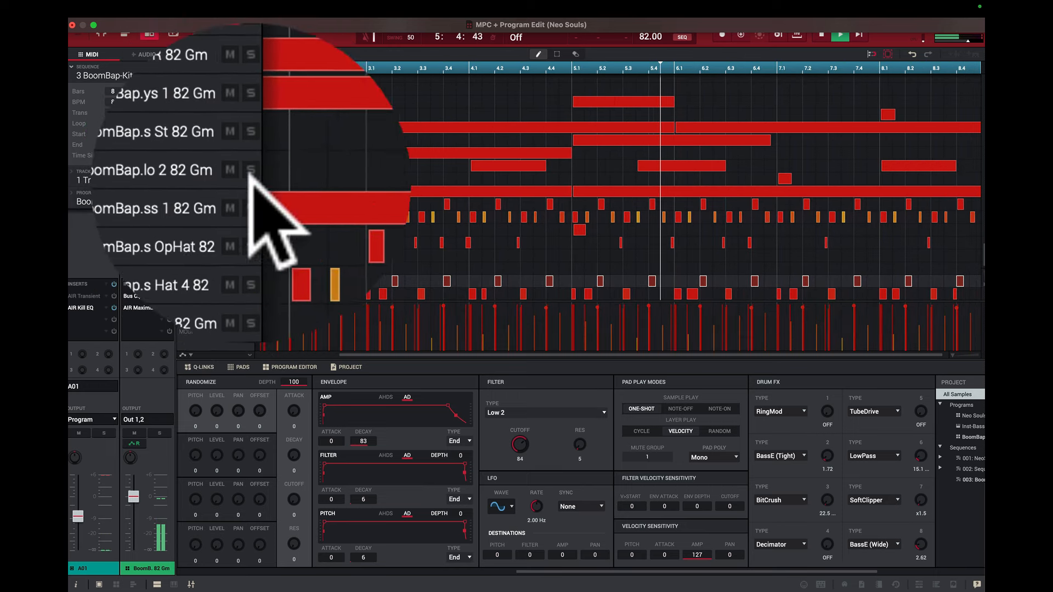
left_click(241, 151)
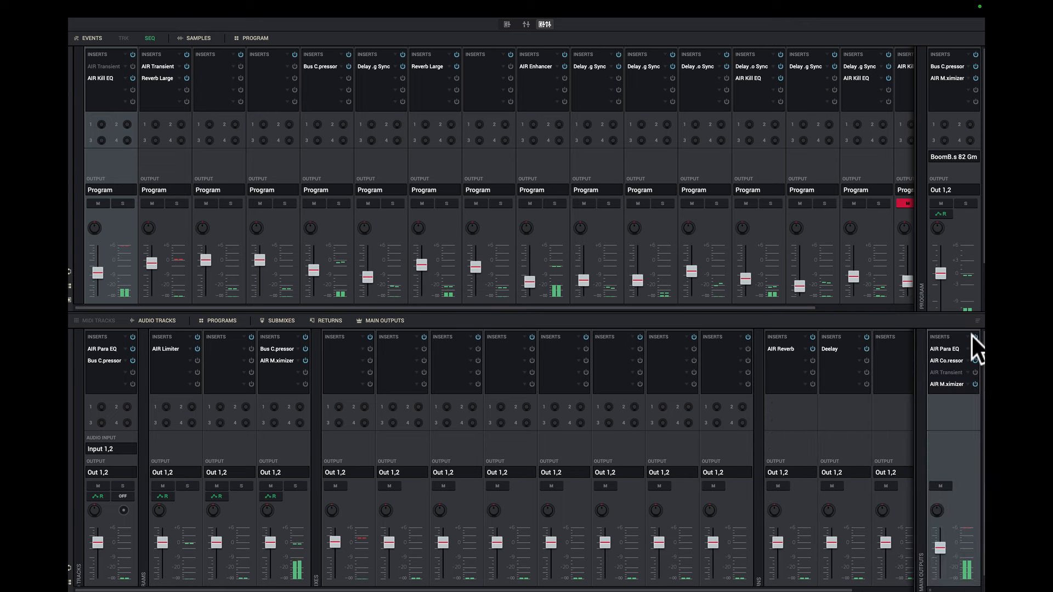
Compare the mix with the whole Outputs 1/2 insert section off and on.
left_click(974, 337)
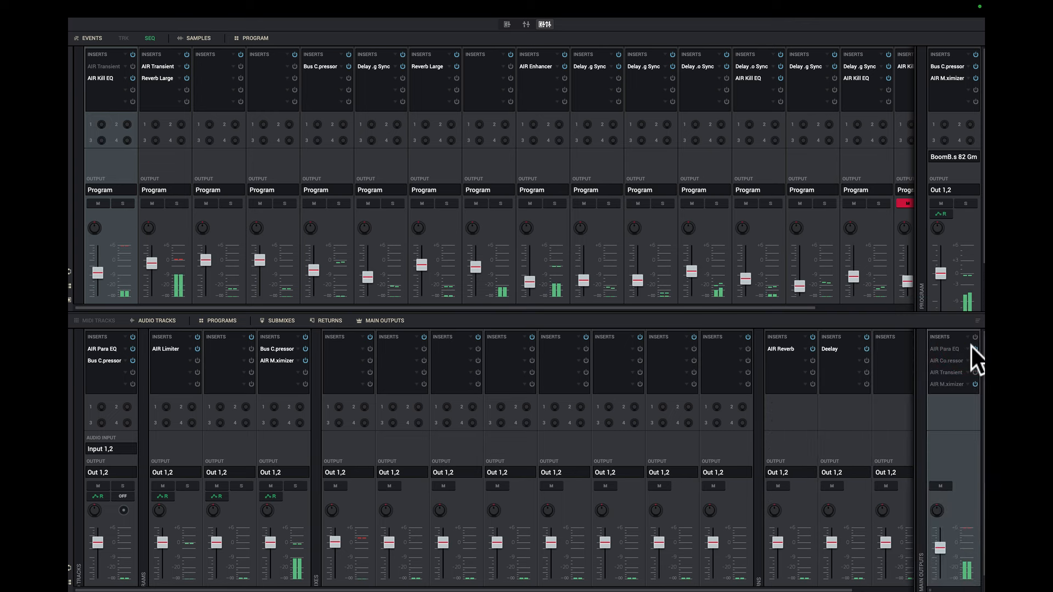
left_click(975, 336)
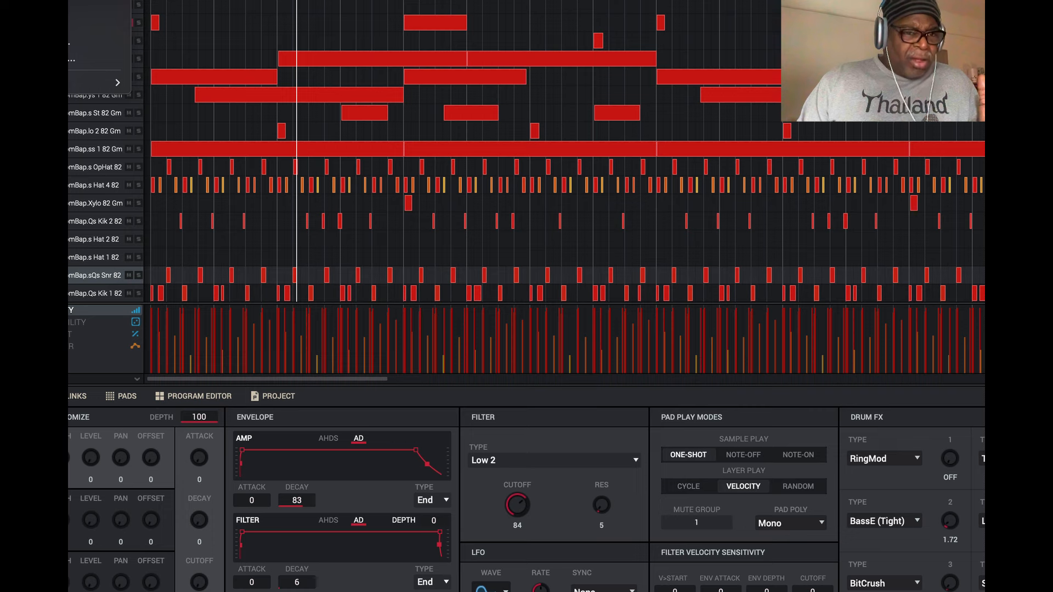
Export bars 1 to 64 as a 24-bit WAV audio mixdown of stereo Out 1,2 with the main inserts included.
mouse_move(116, 83)
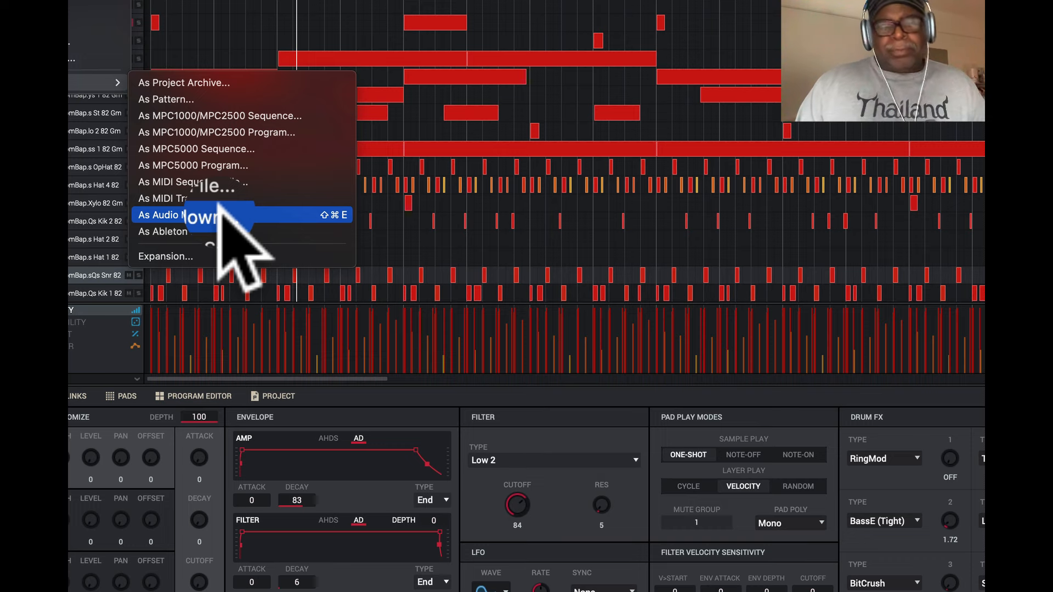
left_click(218, 205)
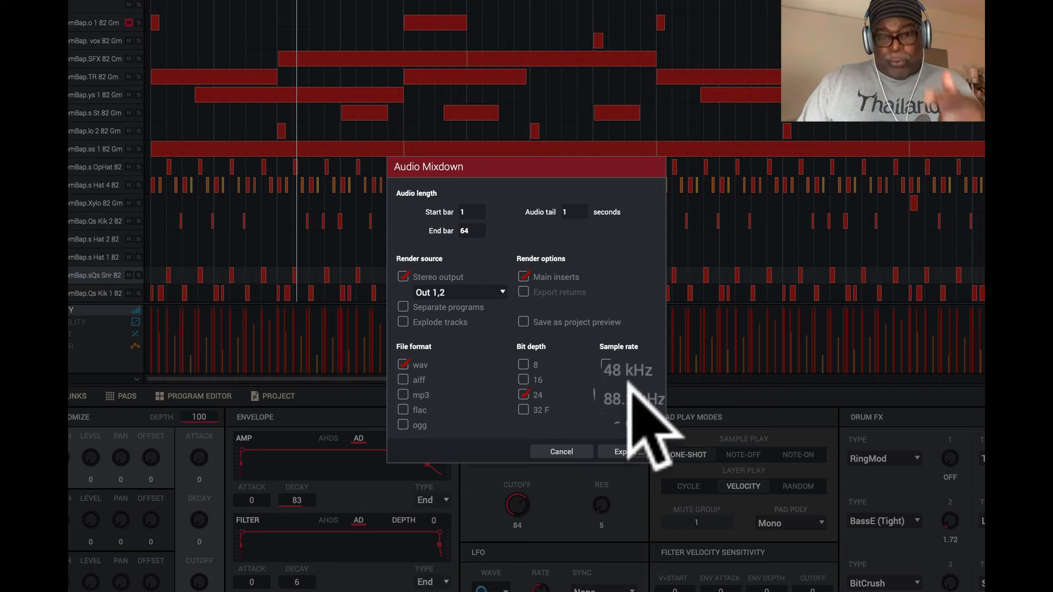
left_click(635, 447)
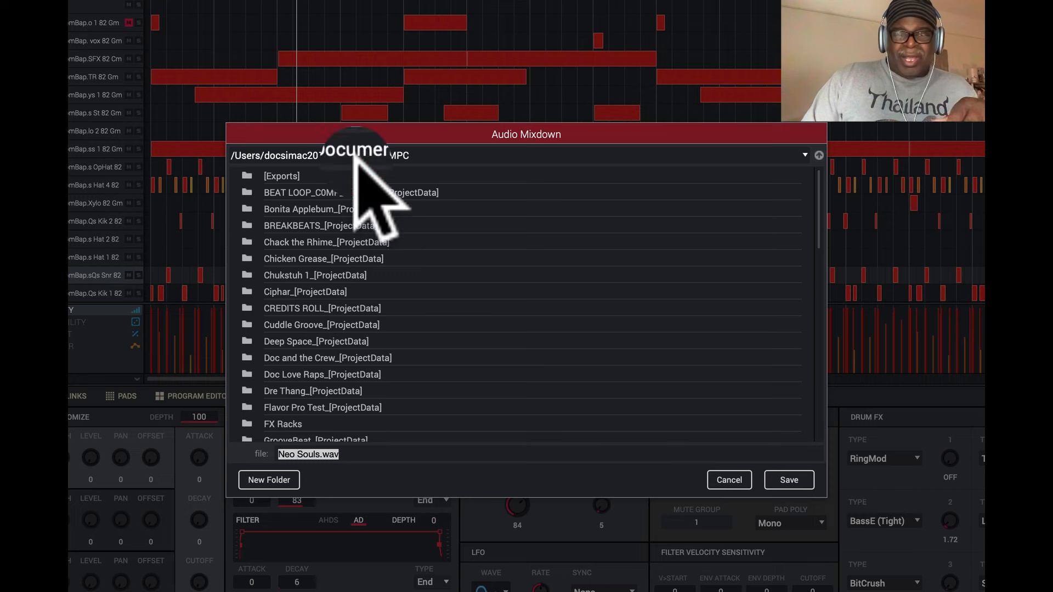
Save the mixdown in the Desktop folder under the user directory and save the project.
left_click(804, 156)
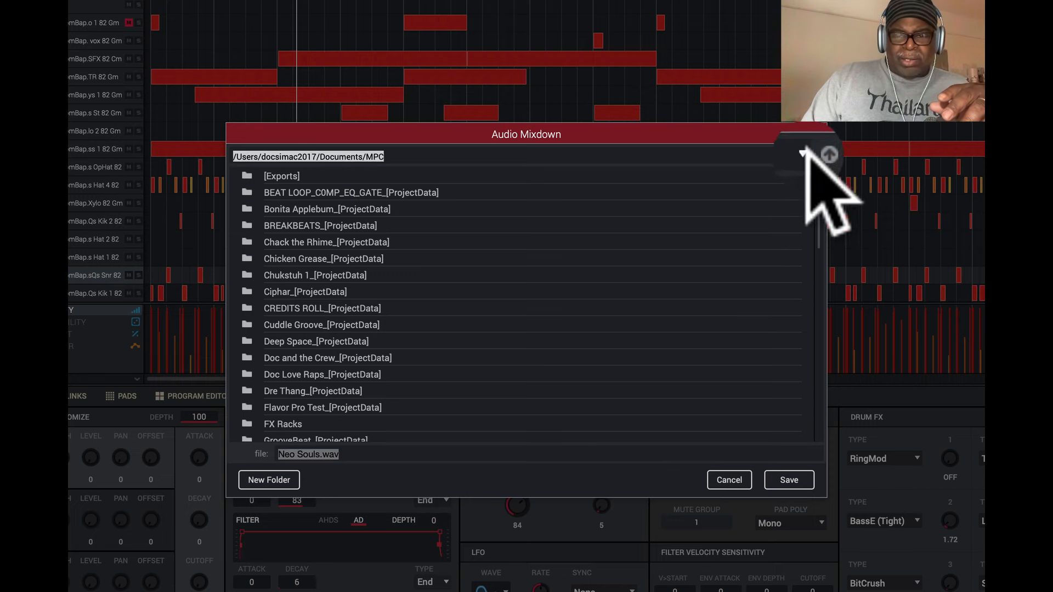
left_click(804, 149)
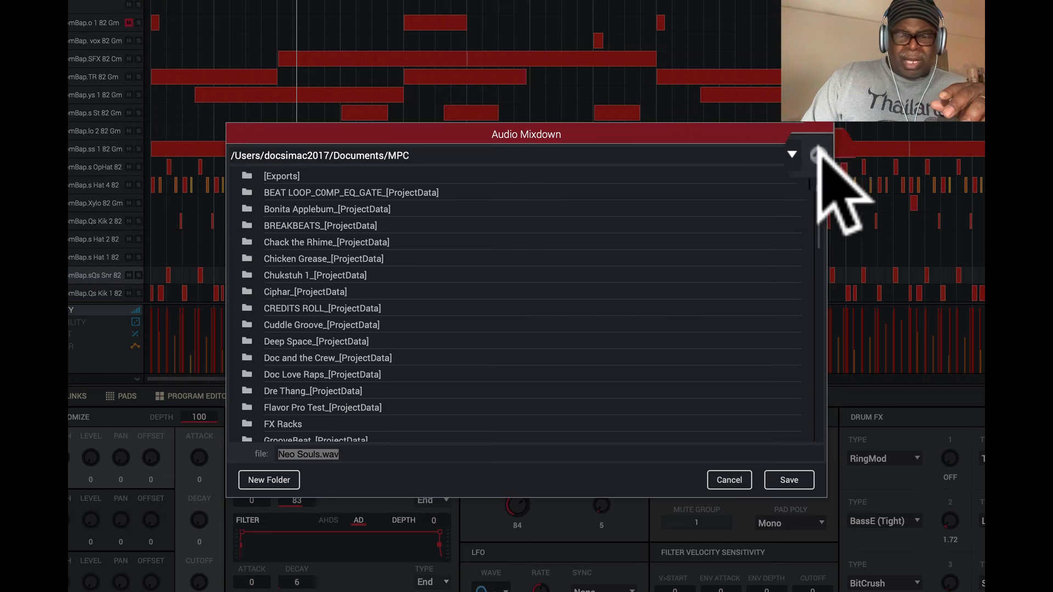
left_click(816, 156)
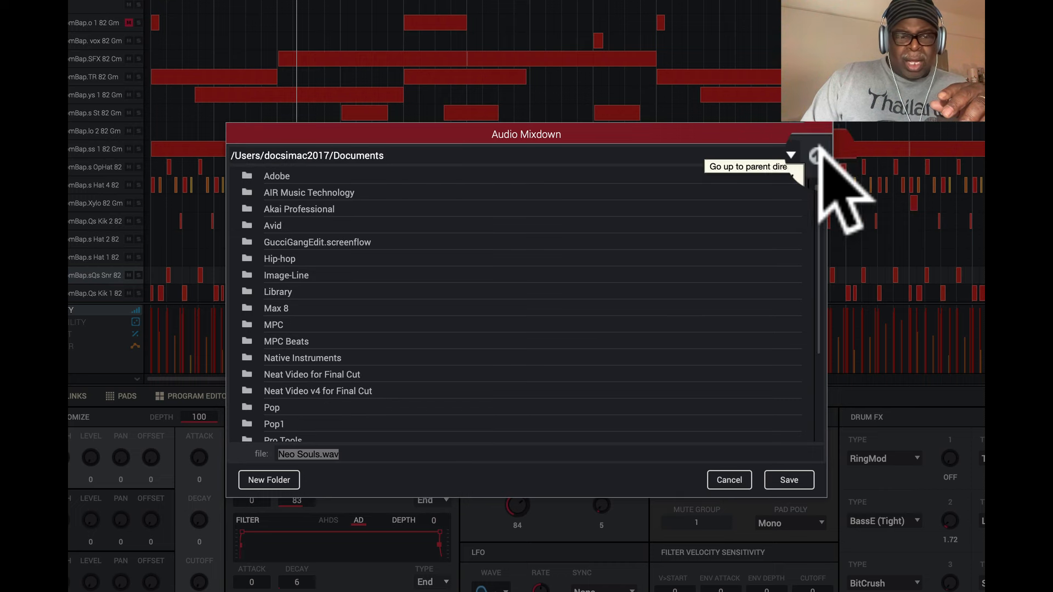
left_click(816, 156)
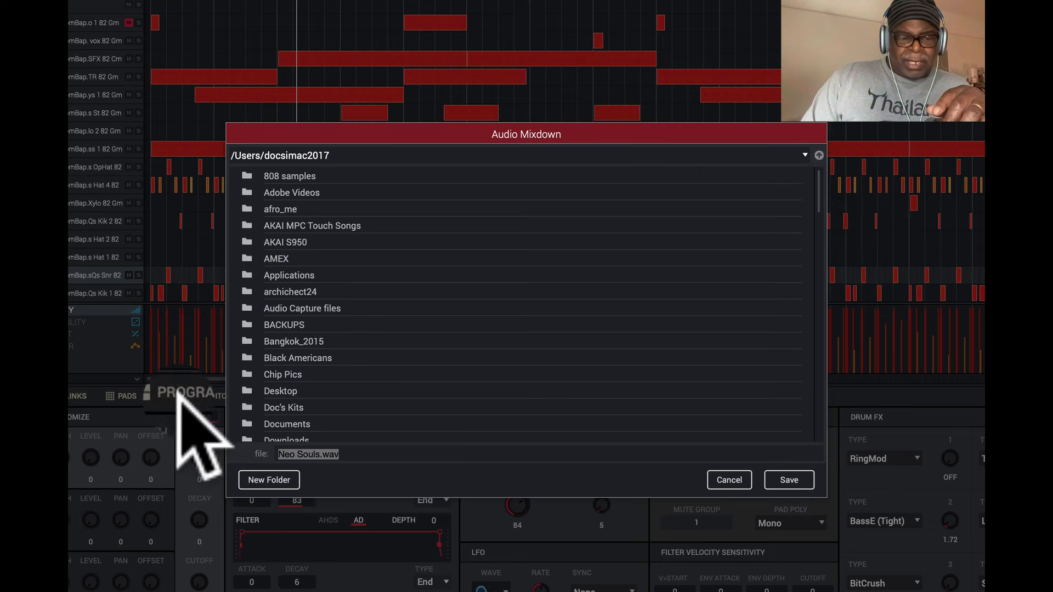
left_click(277, 390)
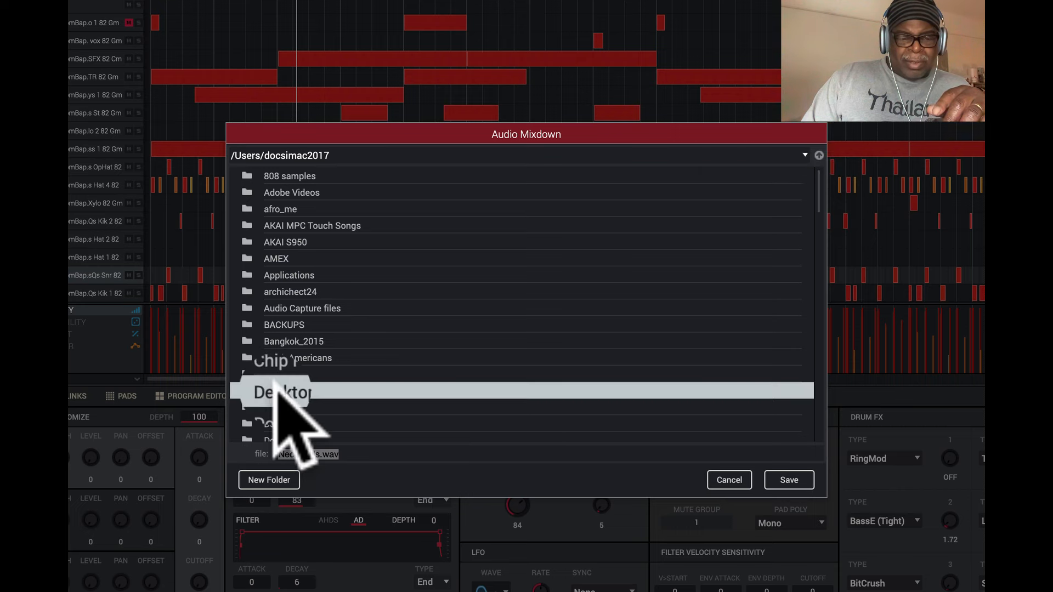
left_click(795, 473)
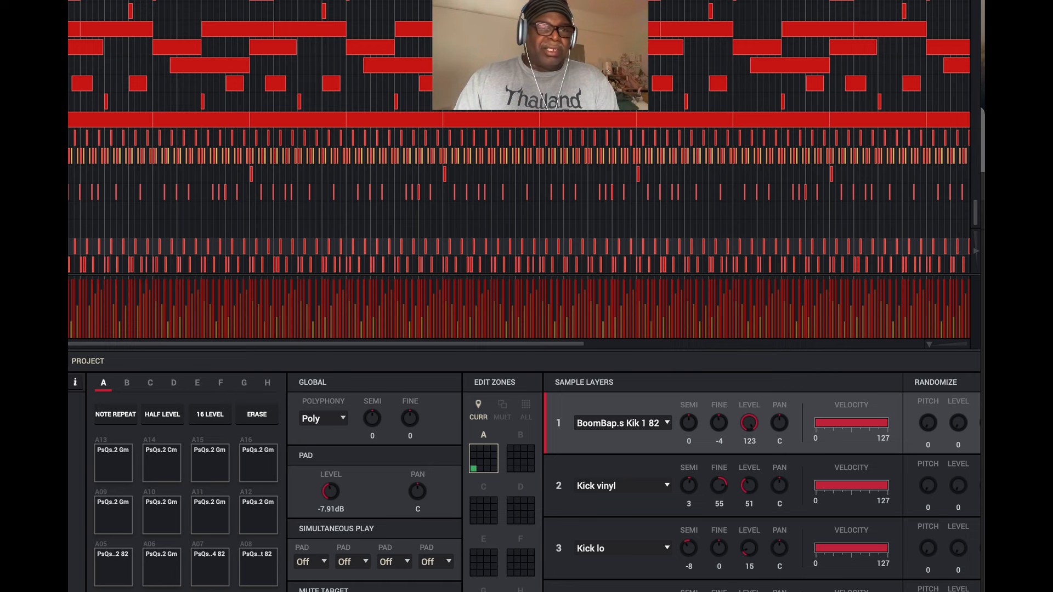
key("ctrl+s")
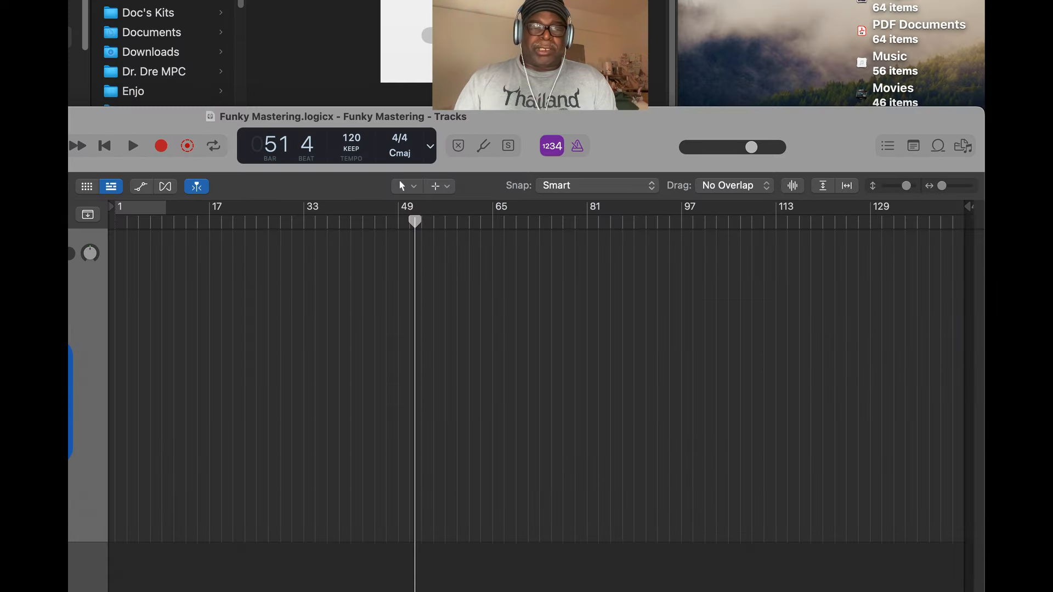
Switch to the Funky Mastering project in Logic Pro and place the Boom Bap Mx_2 audio on the track at bar 1.
left_click_drag(343, 117, 335, 108)
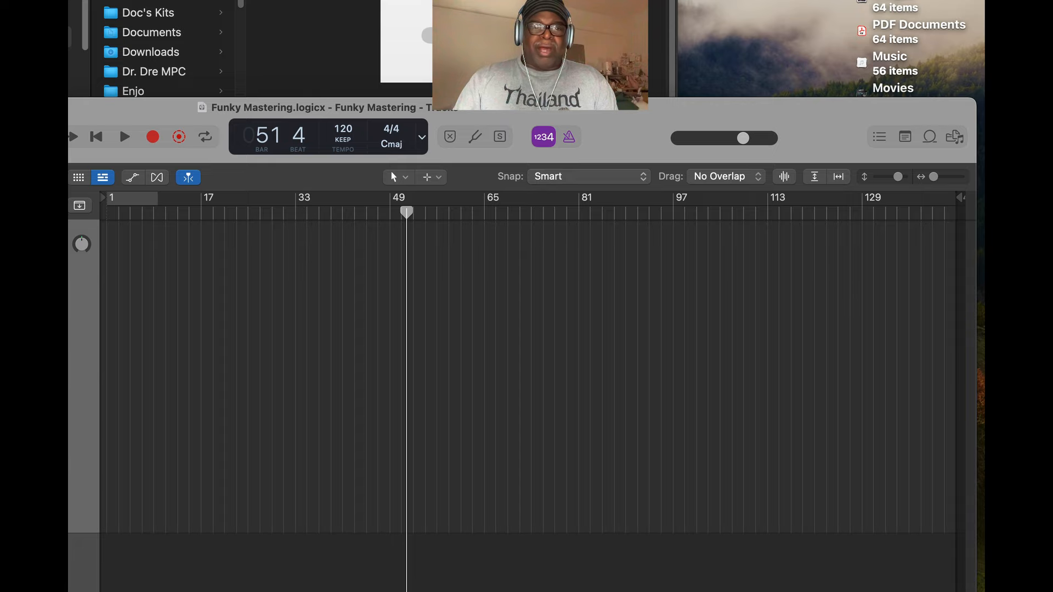
left_click_drag(197, 230, 202, 364)
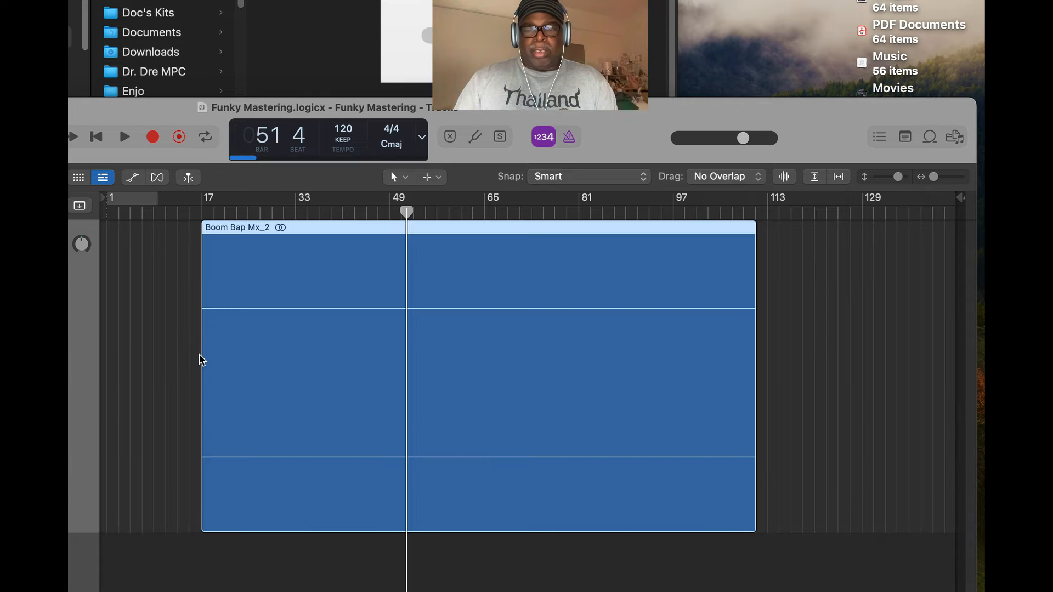
left_click_drag(481, 352, 397, 350)
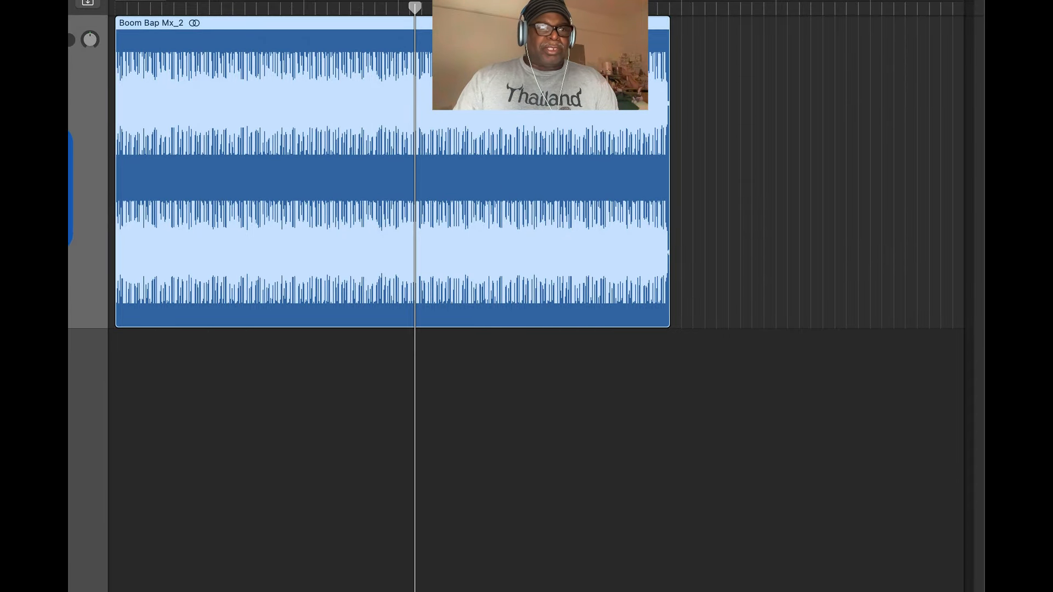
Set the audio output device to Telestream Audio Capture in the audio settings, apply it and close the settings.
left_click(77, 1)
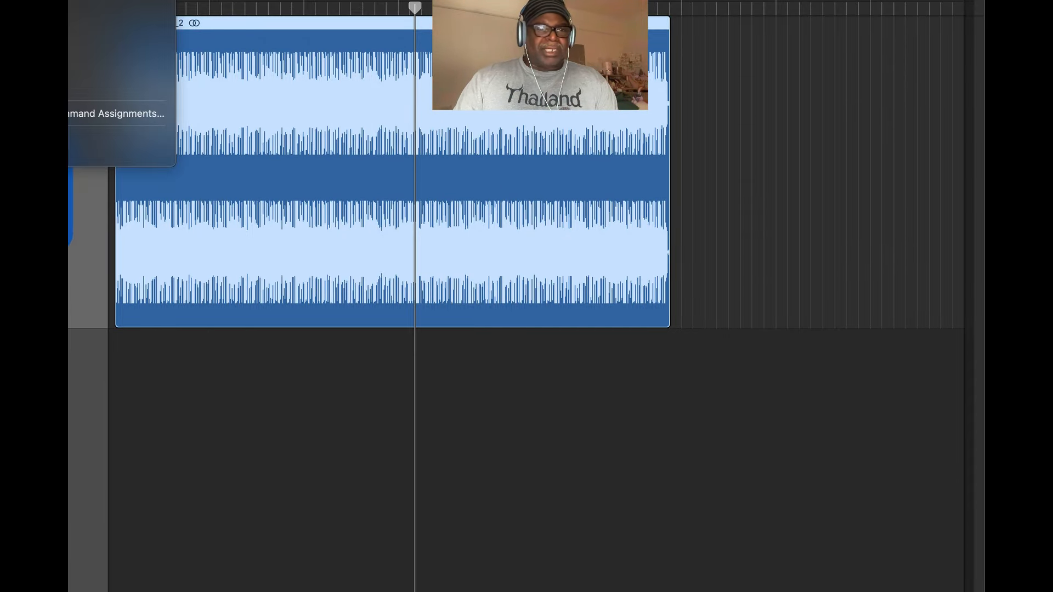
left_click(110, 1)
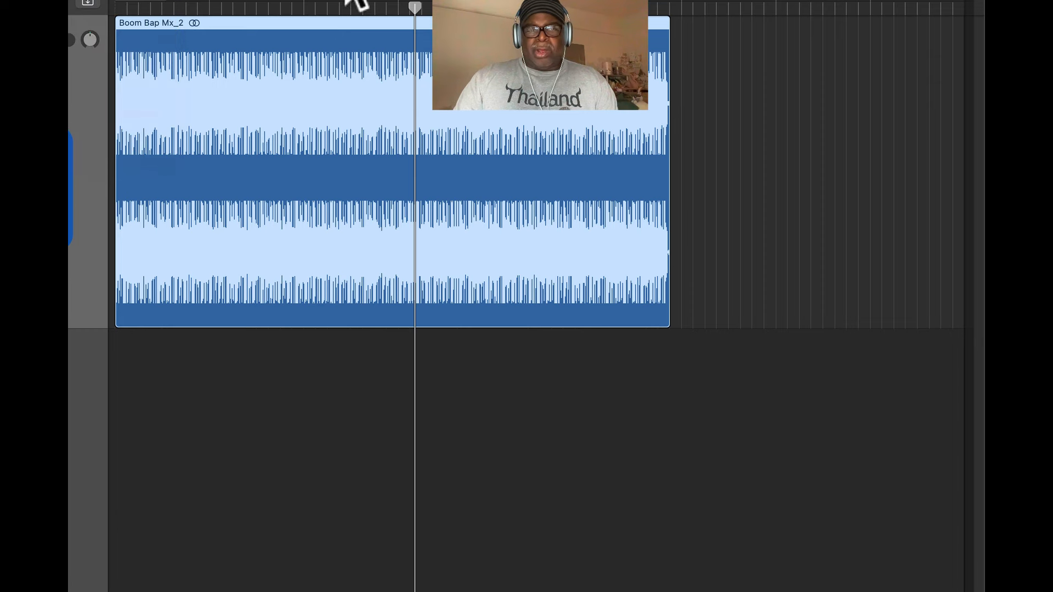
left_click(393, 144)
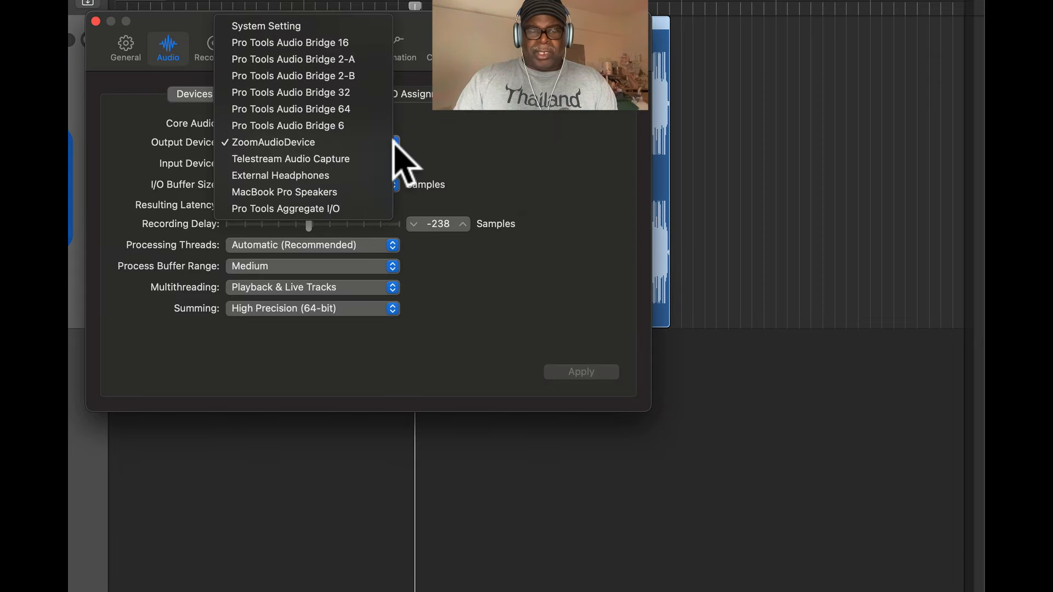
left_click(372, 158)
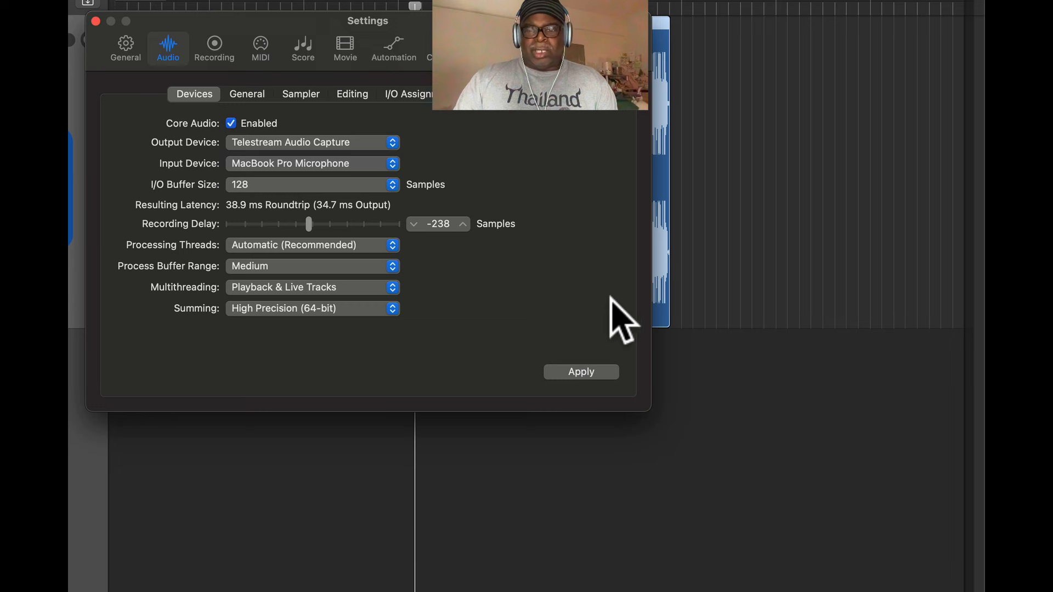
left_click(581, 372)
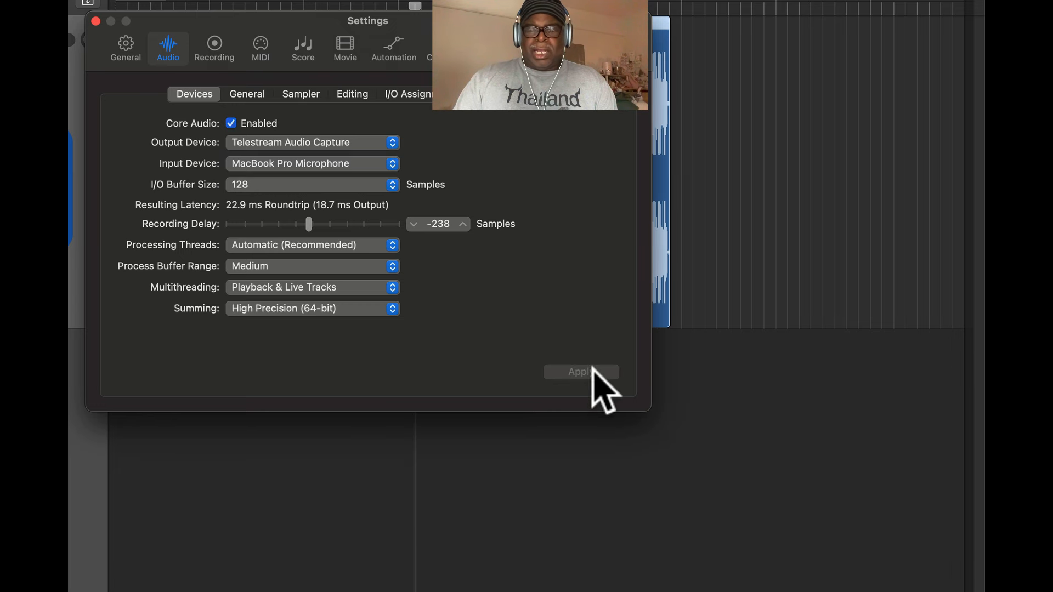
left_click(96, 21)
Return the playhead to bar 1 and play the mix with the Mastering Assistant open on the Stereo Out.
key("space")
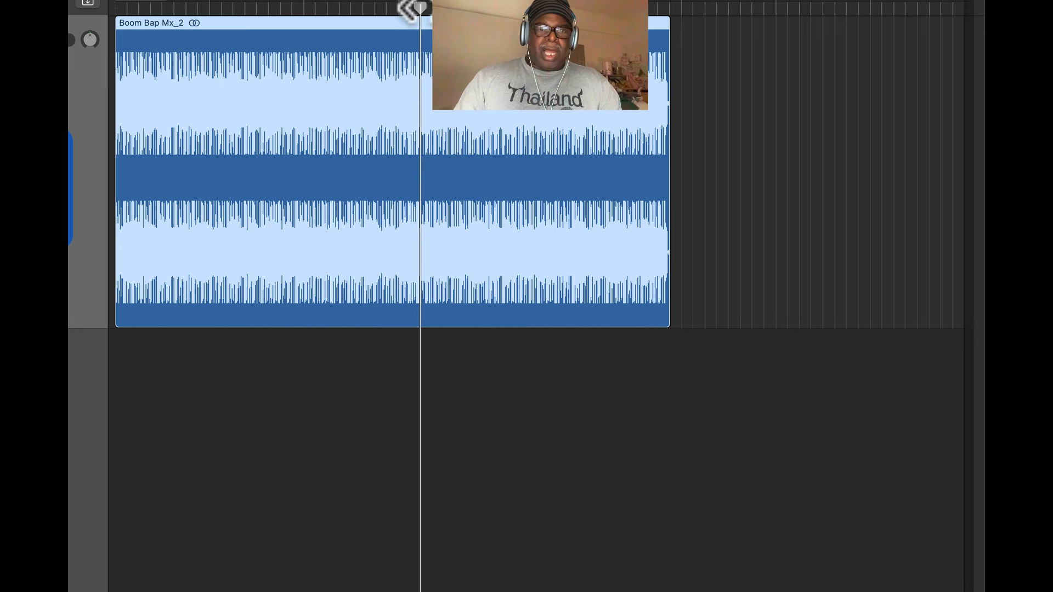
left_click_drag(409, 8, 83, 11)
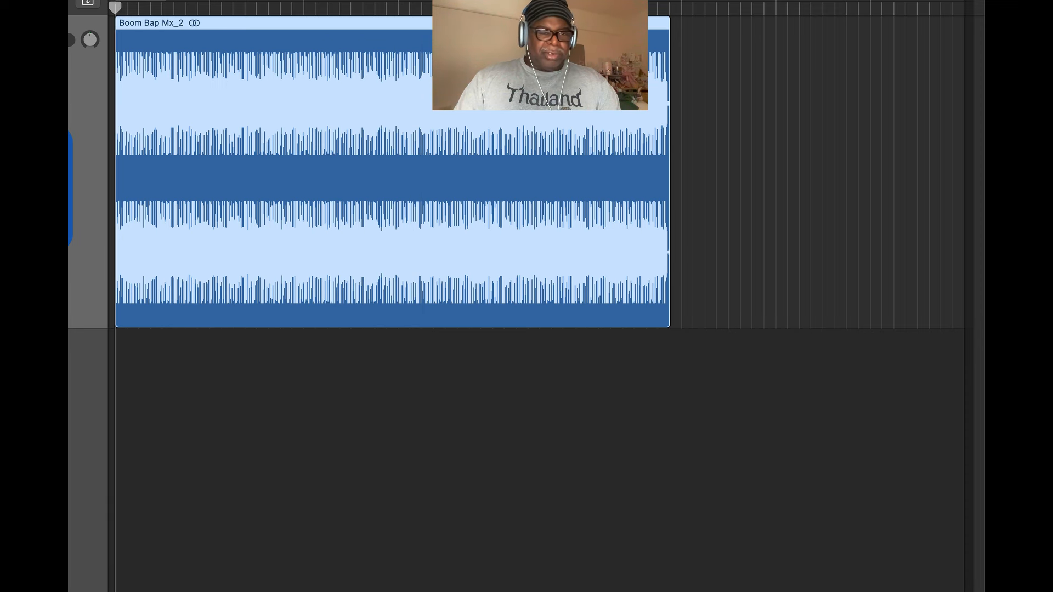
key("v")
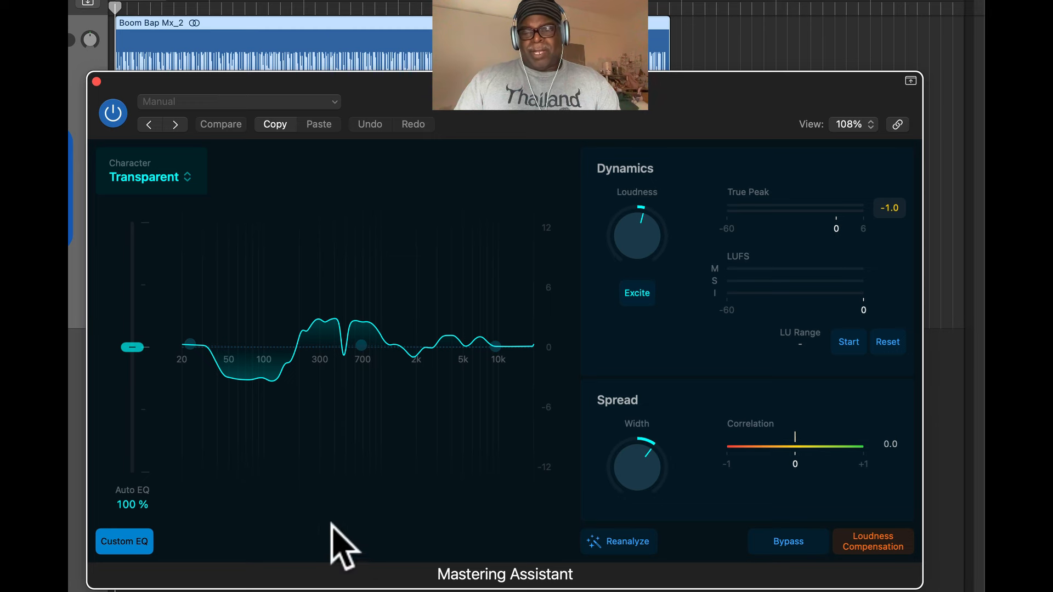
key("space")
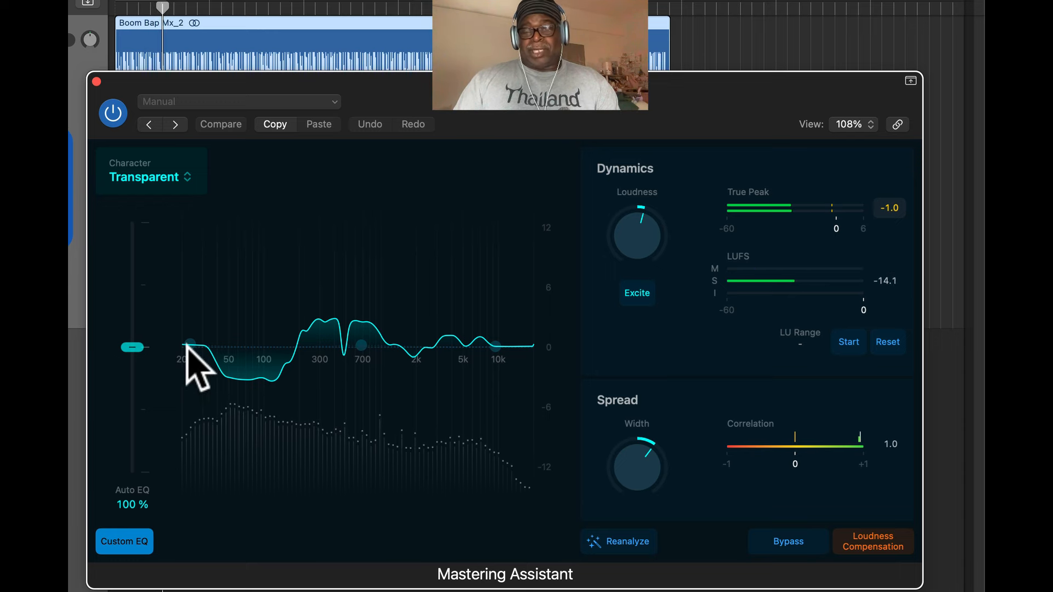
Audition Custom EQ boosts of 6.0 dB in the low band and 5.2 dB in the high band, bringing each back down.
left_click_drag(190, 344, 185, 299)
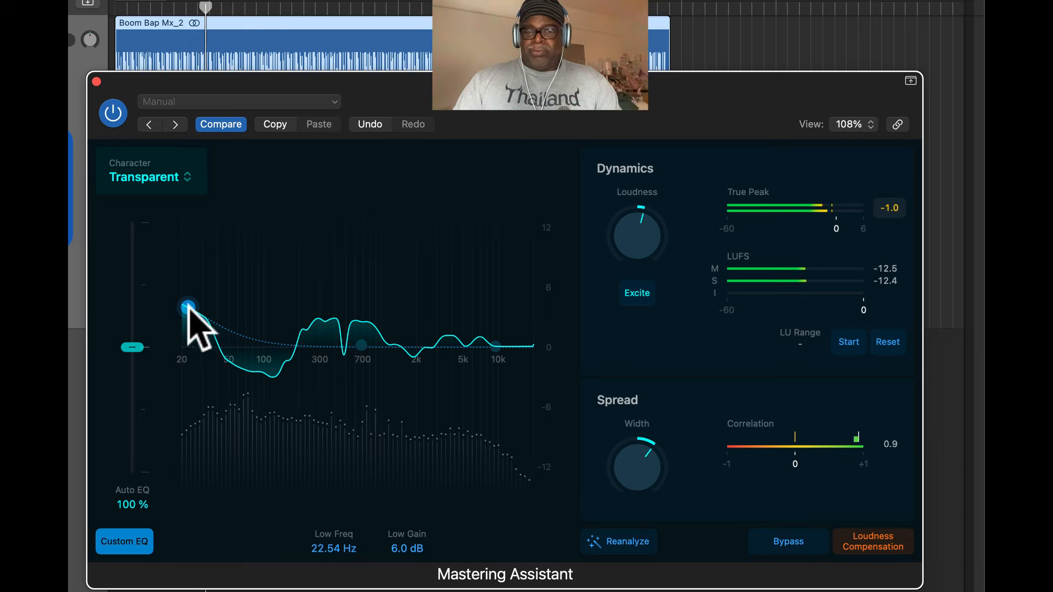
left_click_drag(188, 309, 188, 340)
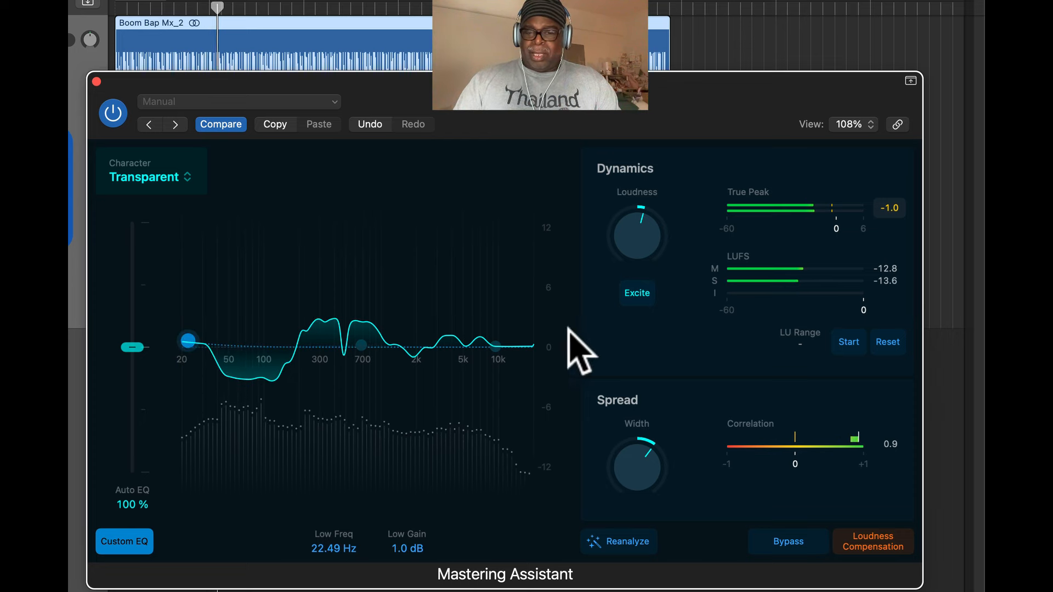
left_click_drag(495, 346, 496, 309)
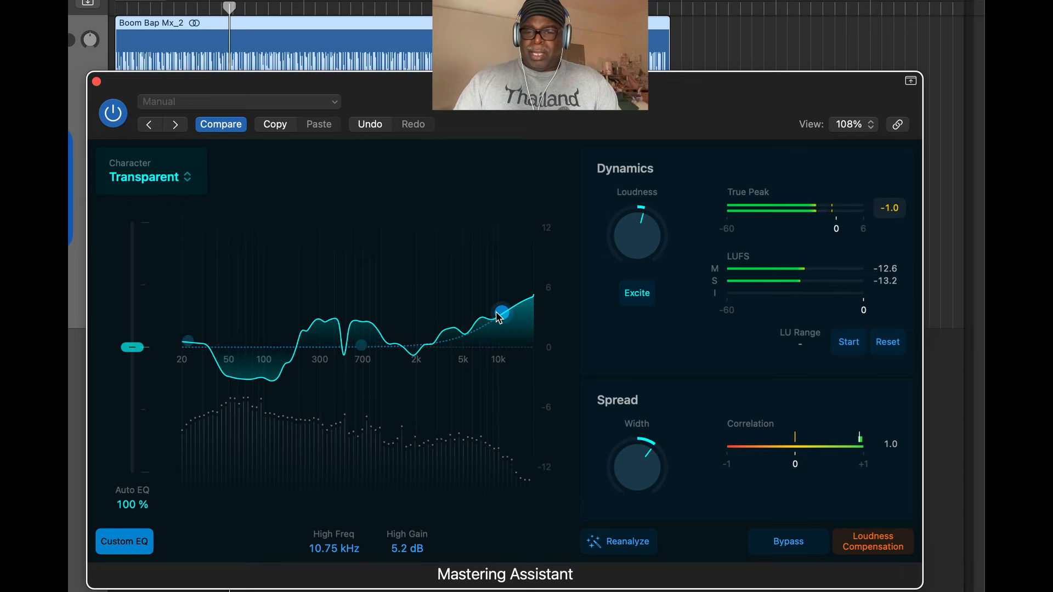
left_click_drag(498, 315, 496, 345)
left_click_drag(362, 343, 362, 345)
Set the Custom EQ low band to 2.0 dB at 22.65 Hz and the high band to -0.1 dB at 11.28 kHz.
left_click_drag(187, 339, 188, 333)
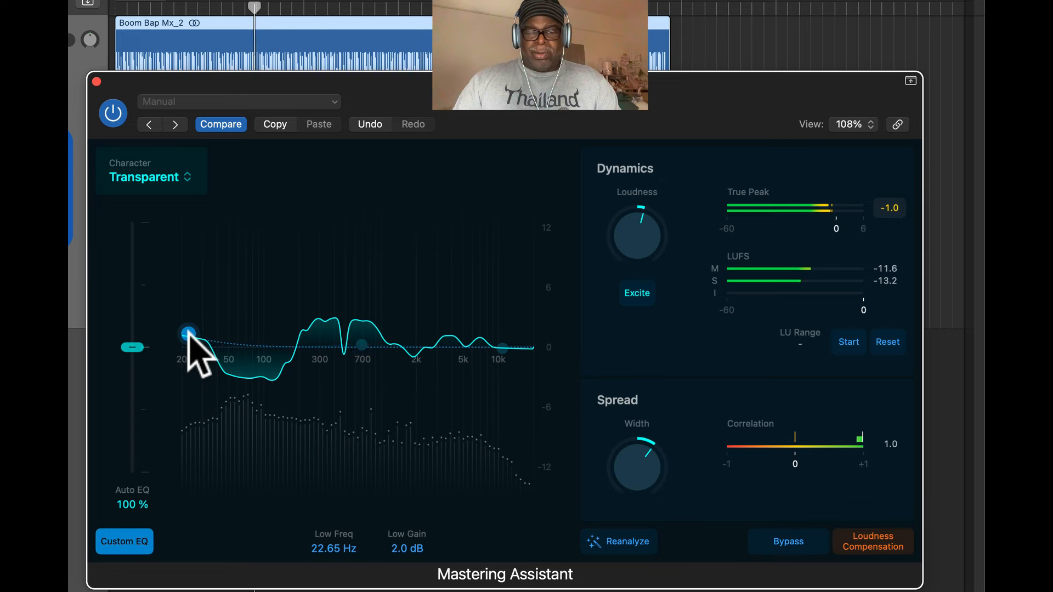
left_click(502, 347)
left_click_drag(501, 346, 501, 349)
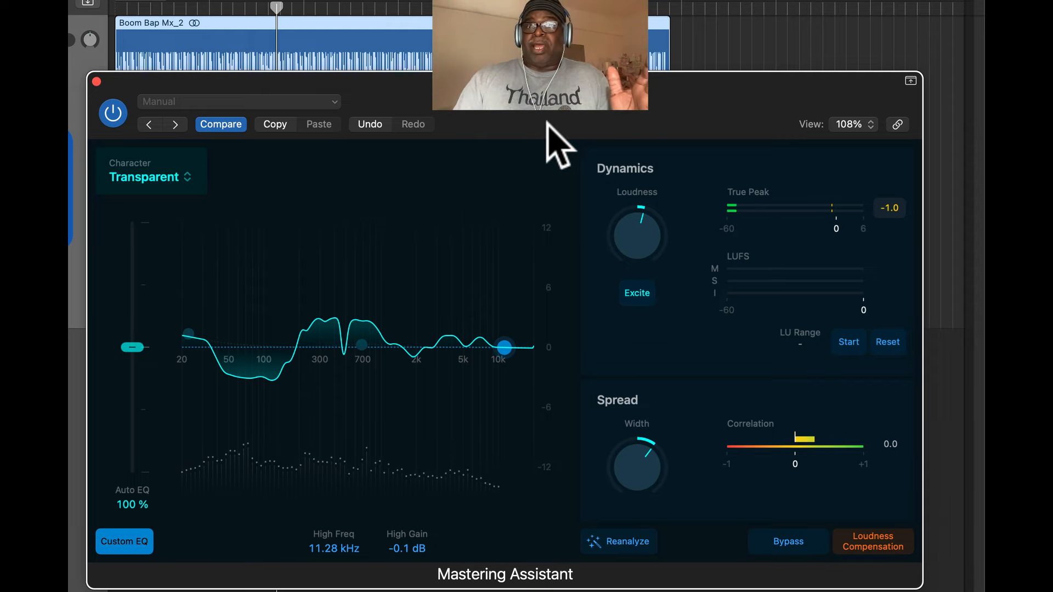
left_click_drag(547, 122, 399, 138)
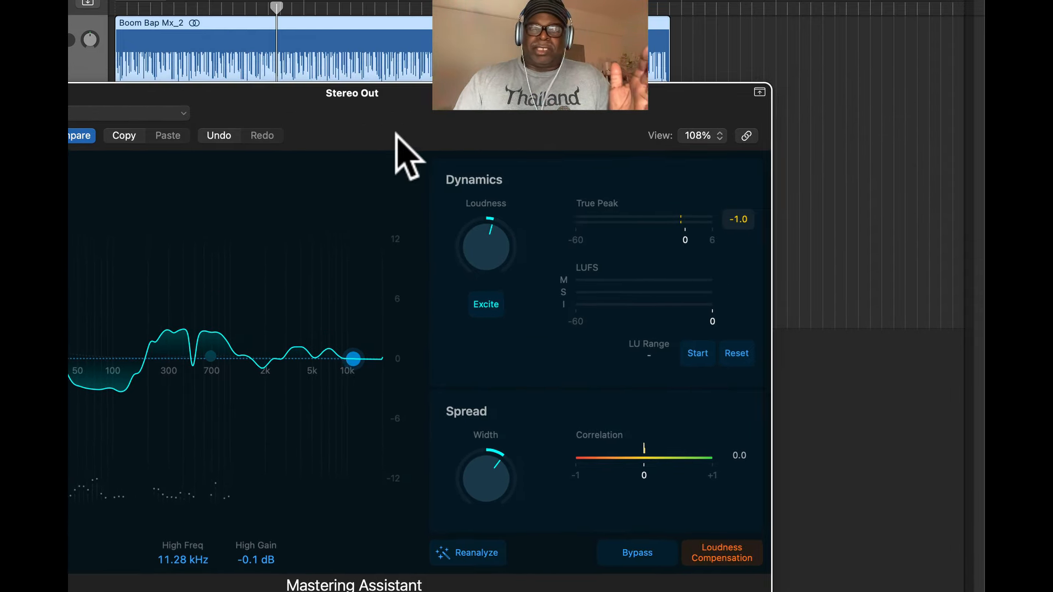